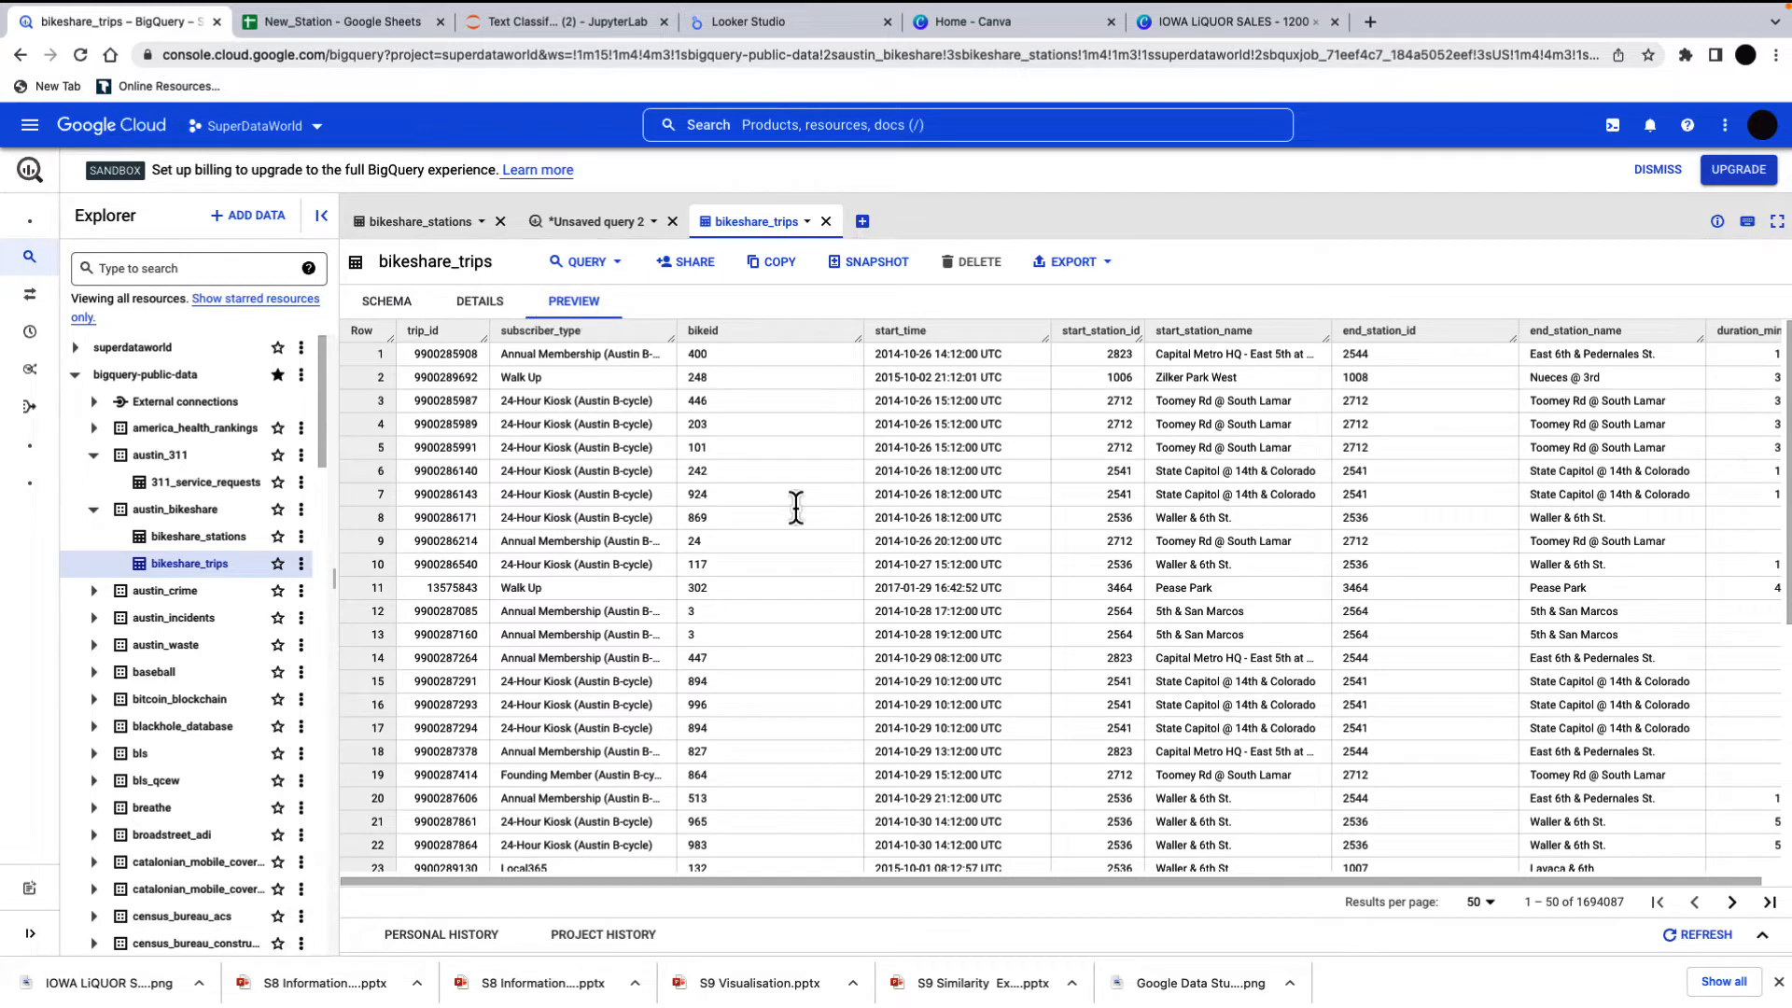
# - Review the bikeshare_stations table preview, then look at the New_Station spreadsheet in Google Sheets
pyautogui.click(420, 221)
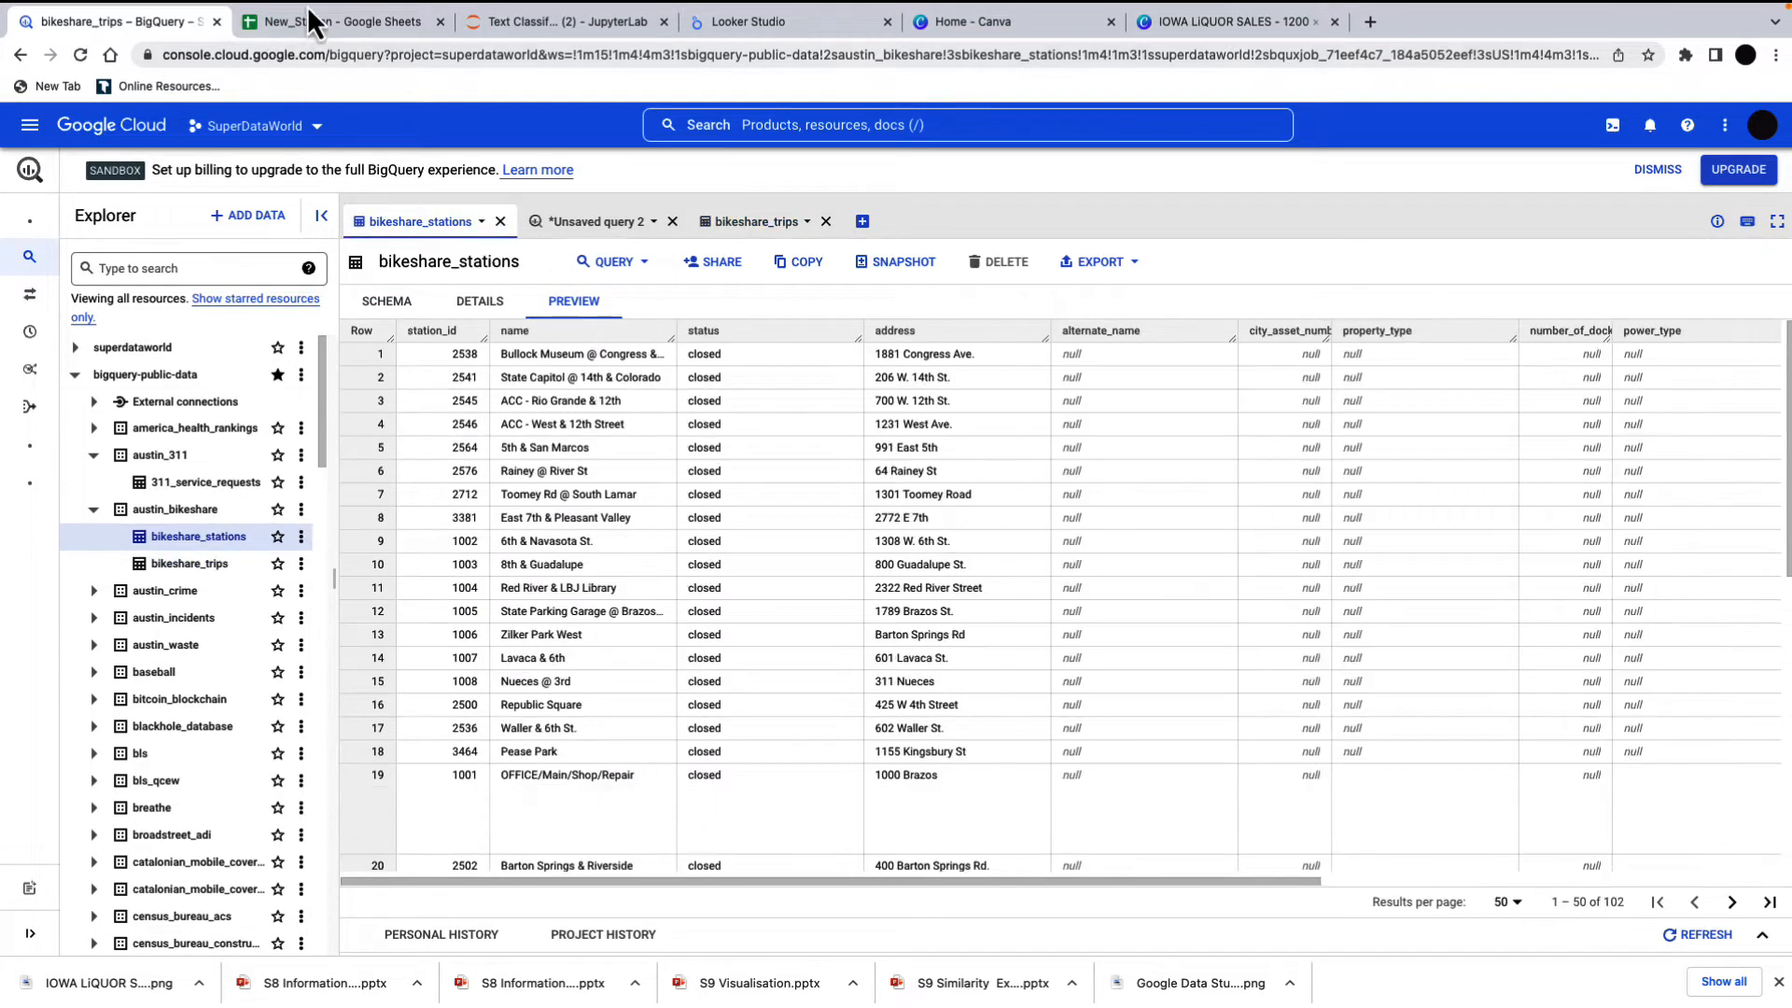
pyautogui.click(316, 26)
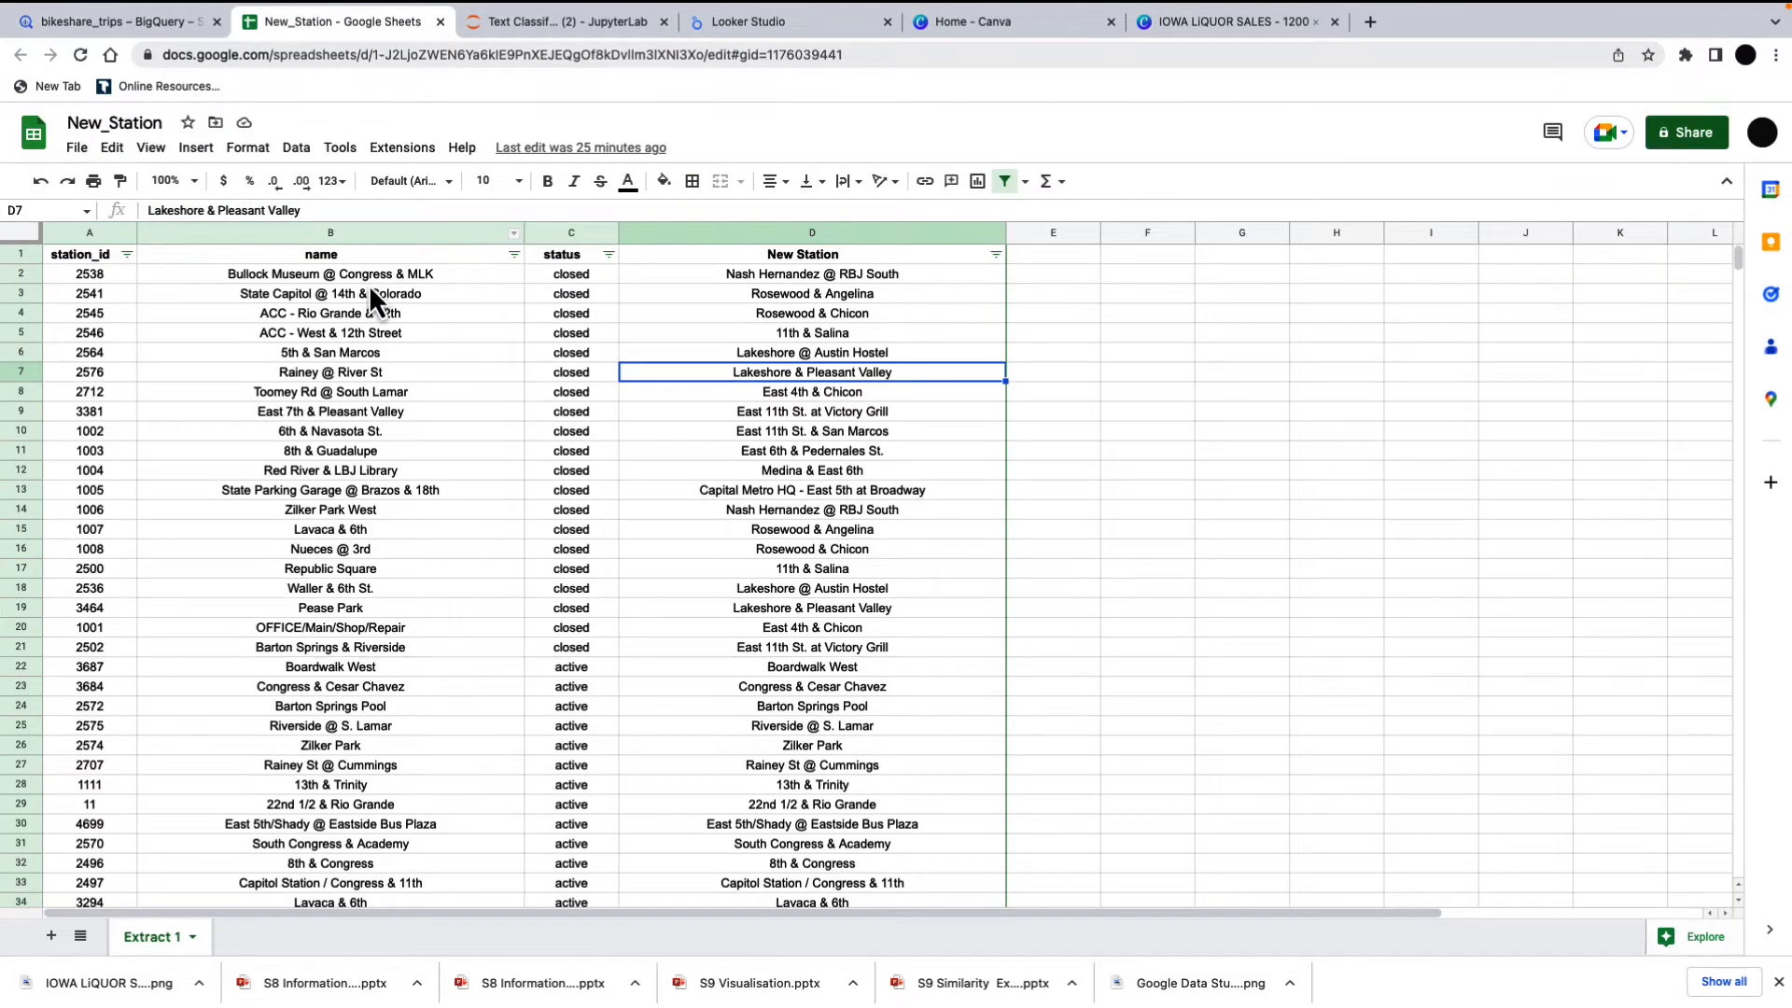
# - In Looker Studio, create a blank report with bikeshare_stations from BigQuery's austin_bikeshare public dataset, using SuperDataWorld as the billing project
pyautogui.click(778, 28)
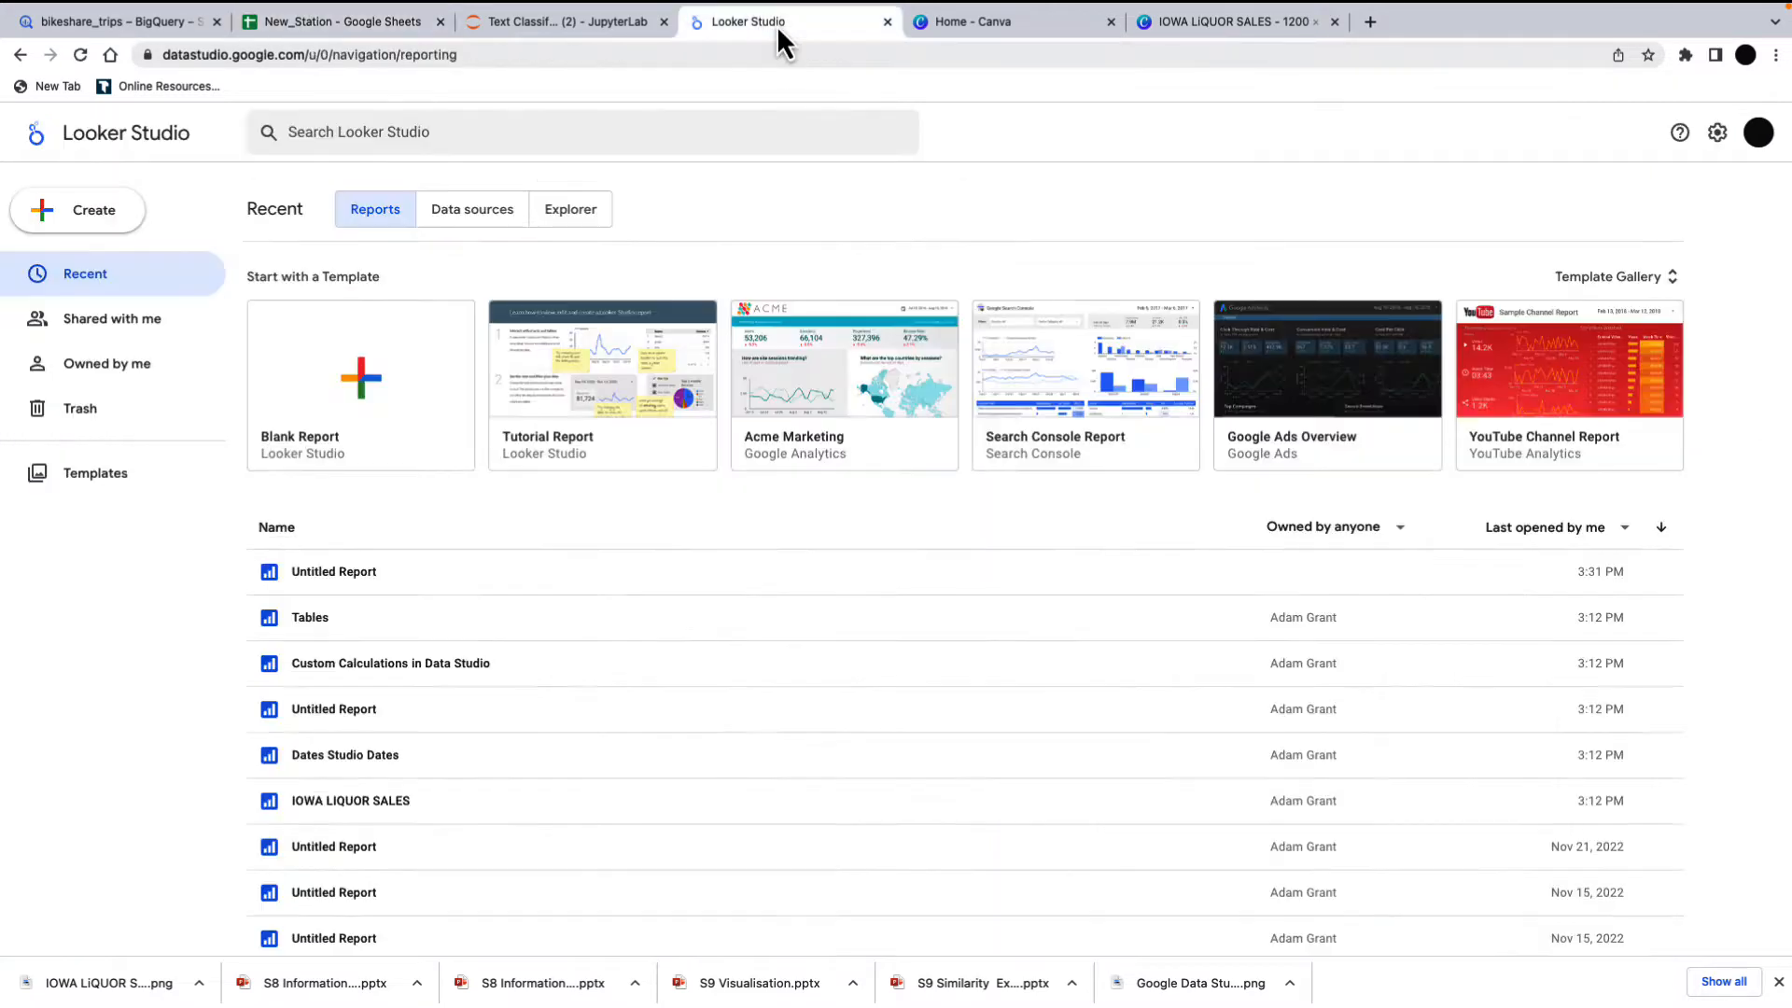
pyautogui.click(370, 396)
pyautogui.click(426, 758)
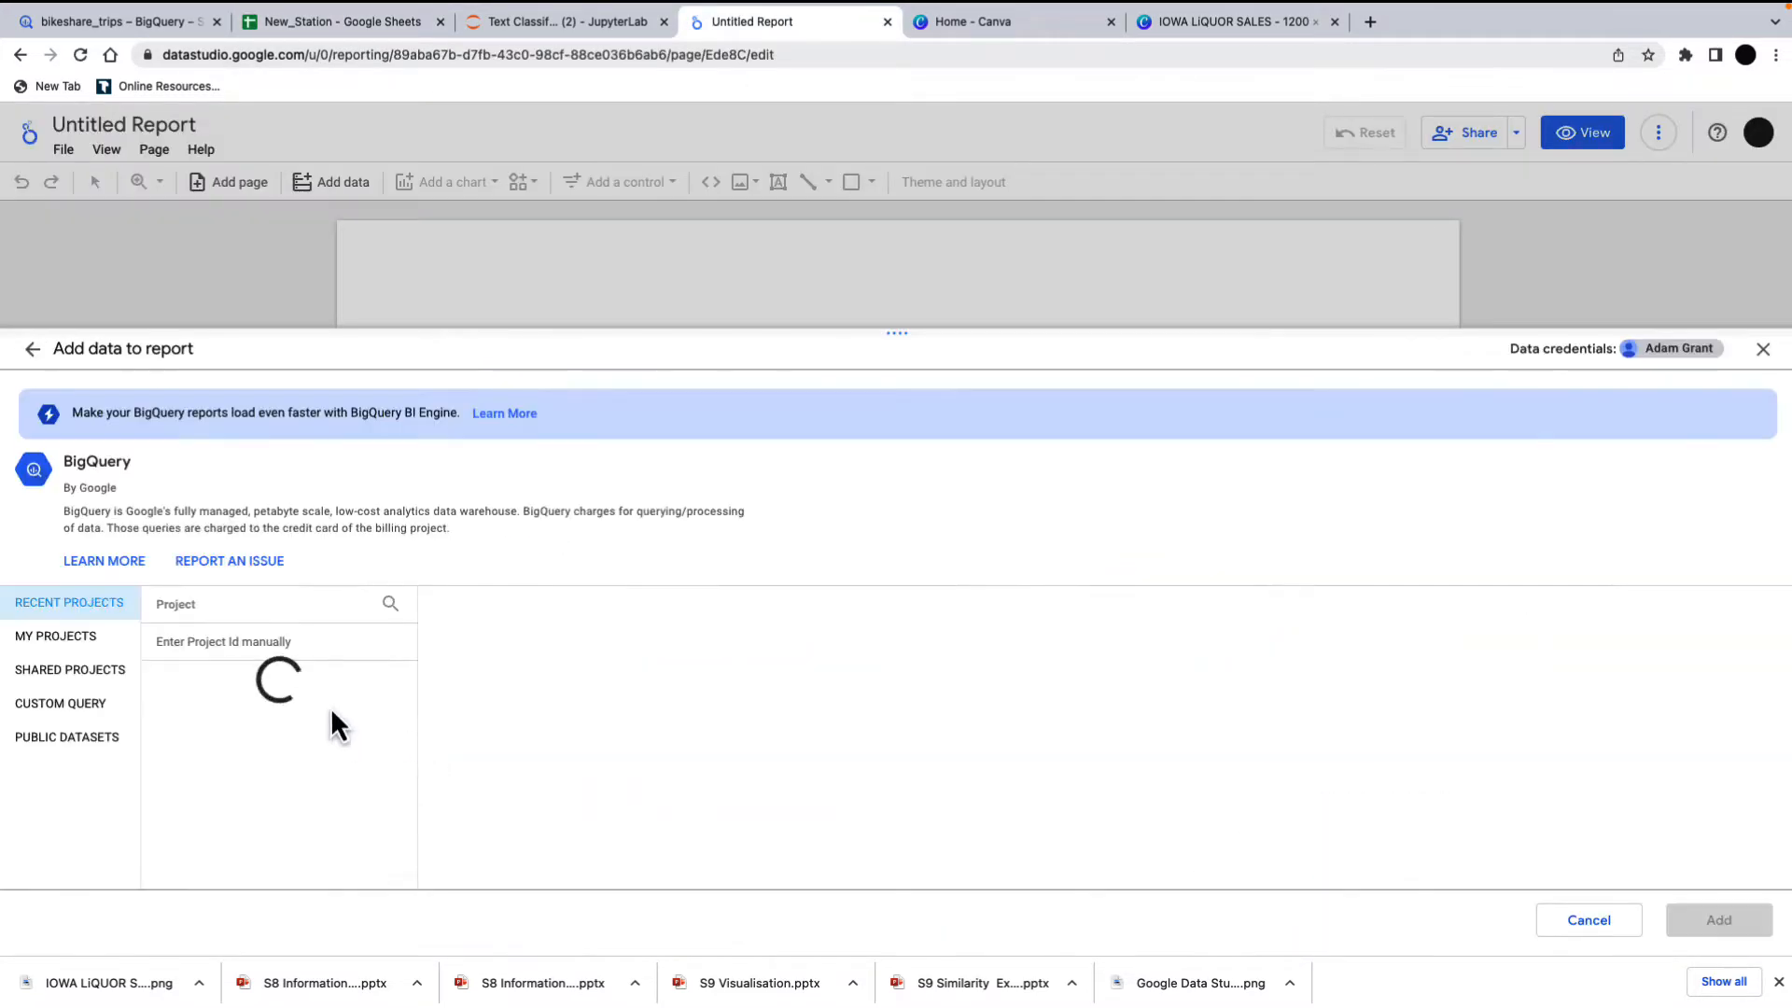
pyautogui.click(91, 739)
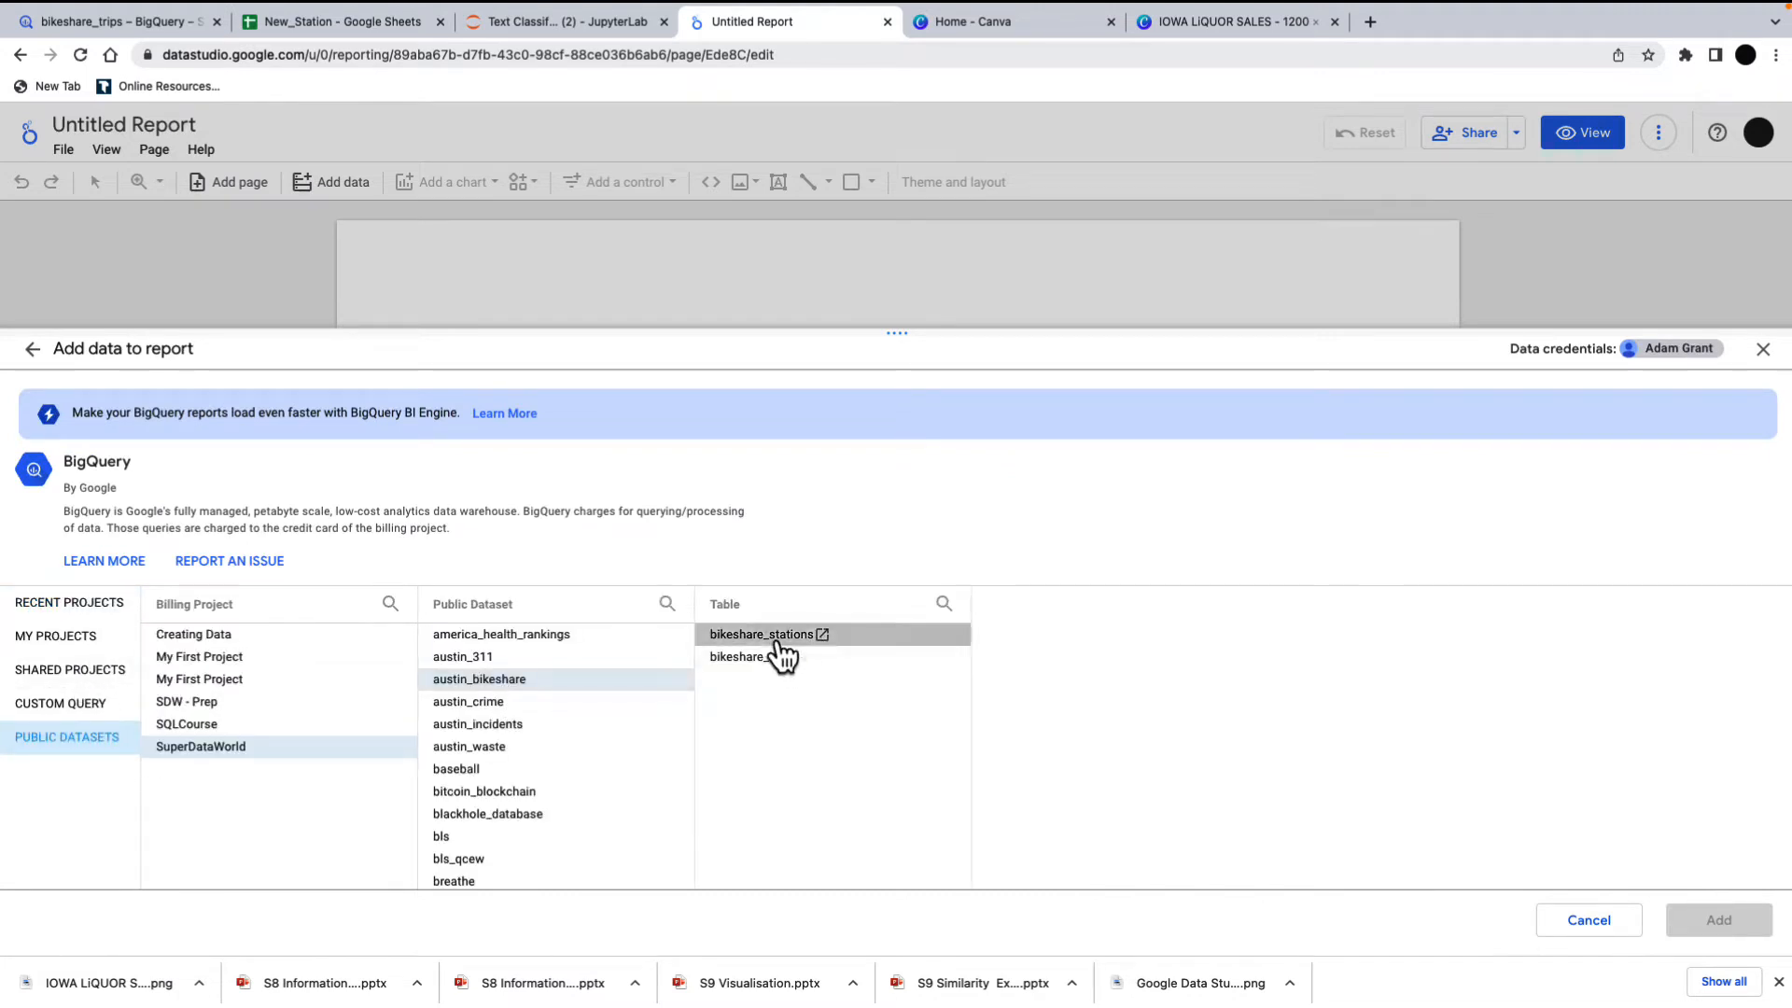
pyautogui.click(764, 634)
pyautogui.click(1737, 920)
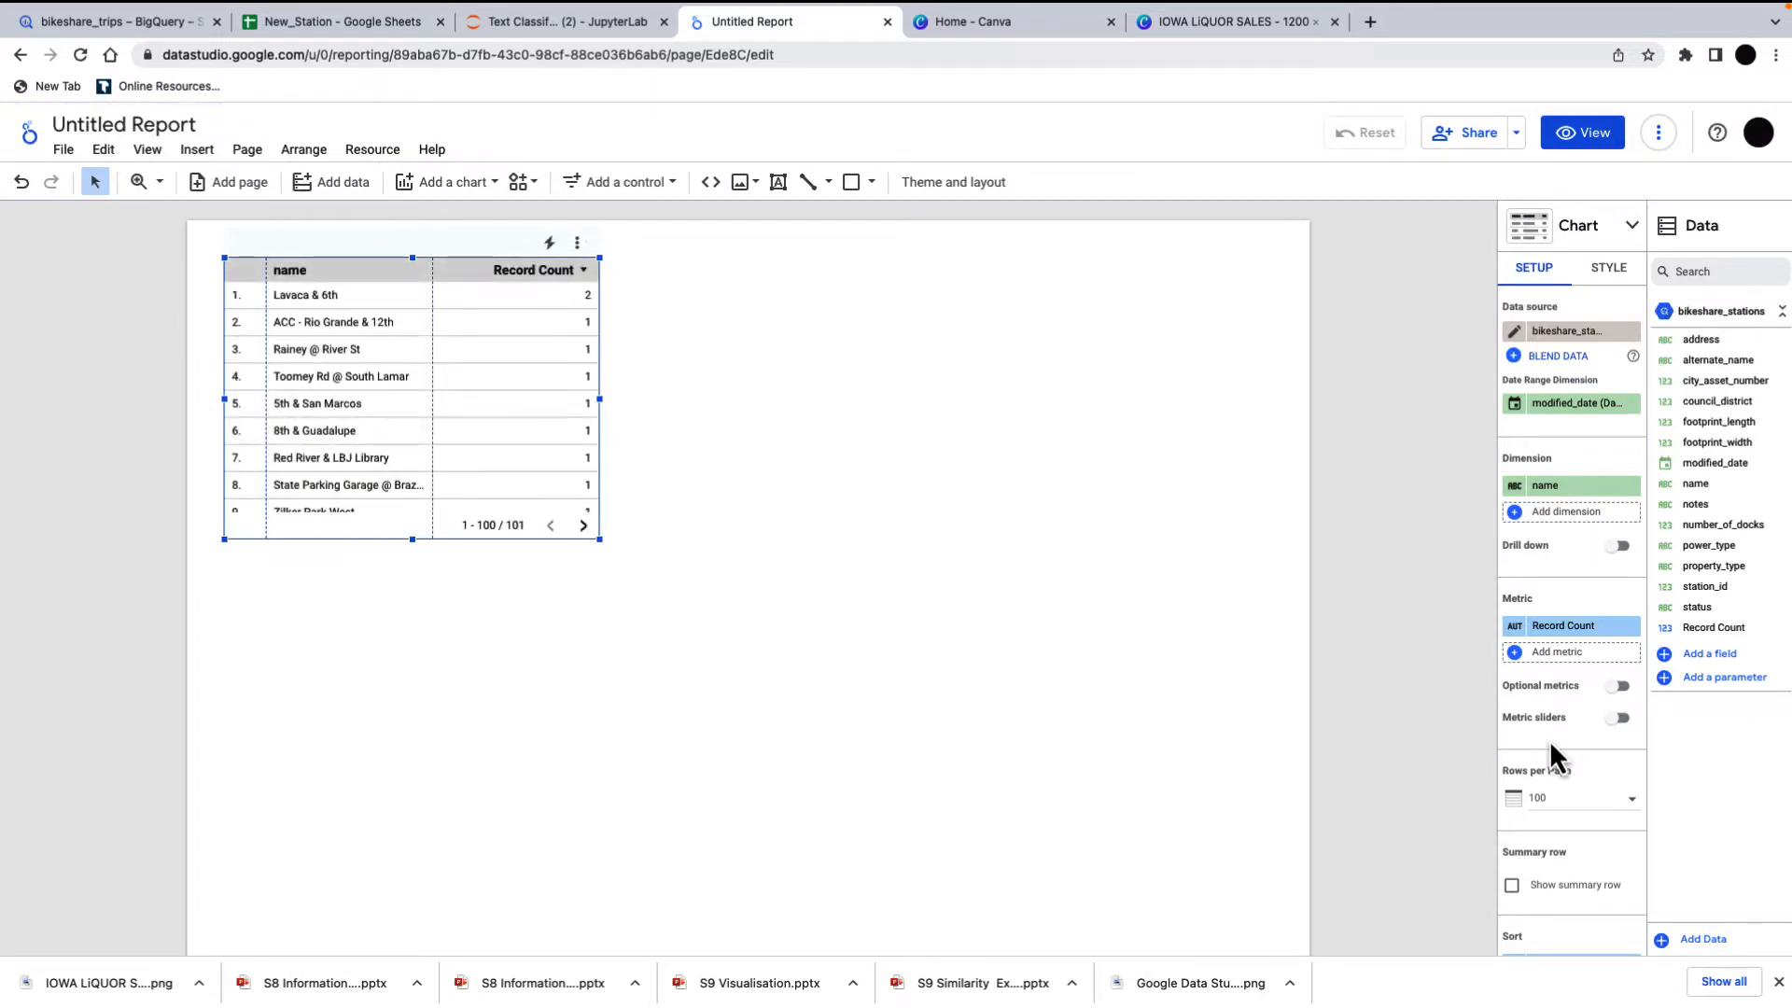
# - Add the bikeshare_trips table from the austin_bikeshare public dataset to the report as another data source
pyautogui.click(1670, 940)
pyautogui.click(762, 658)
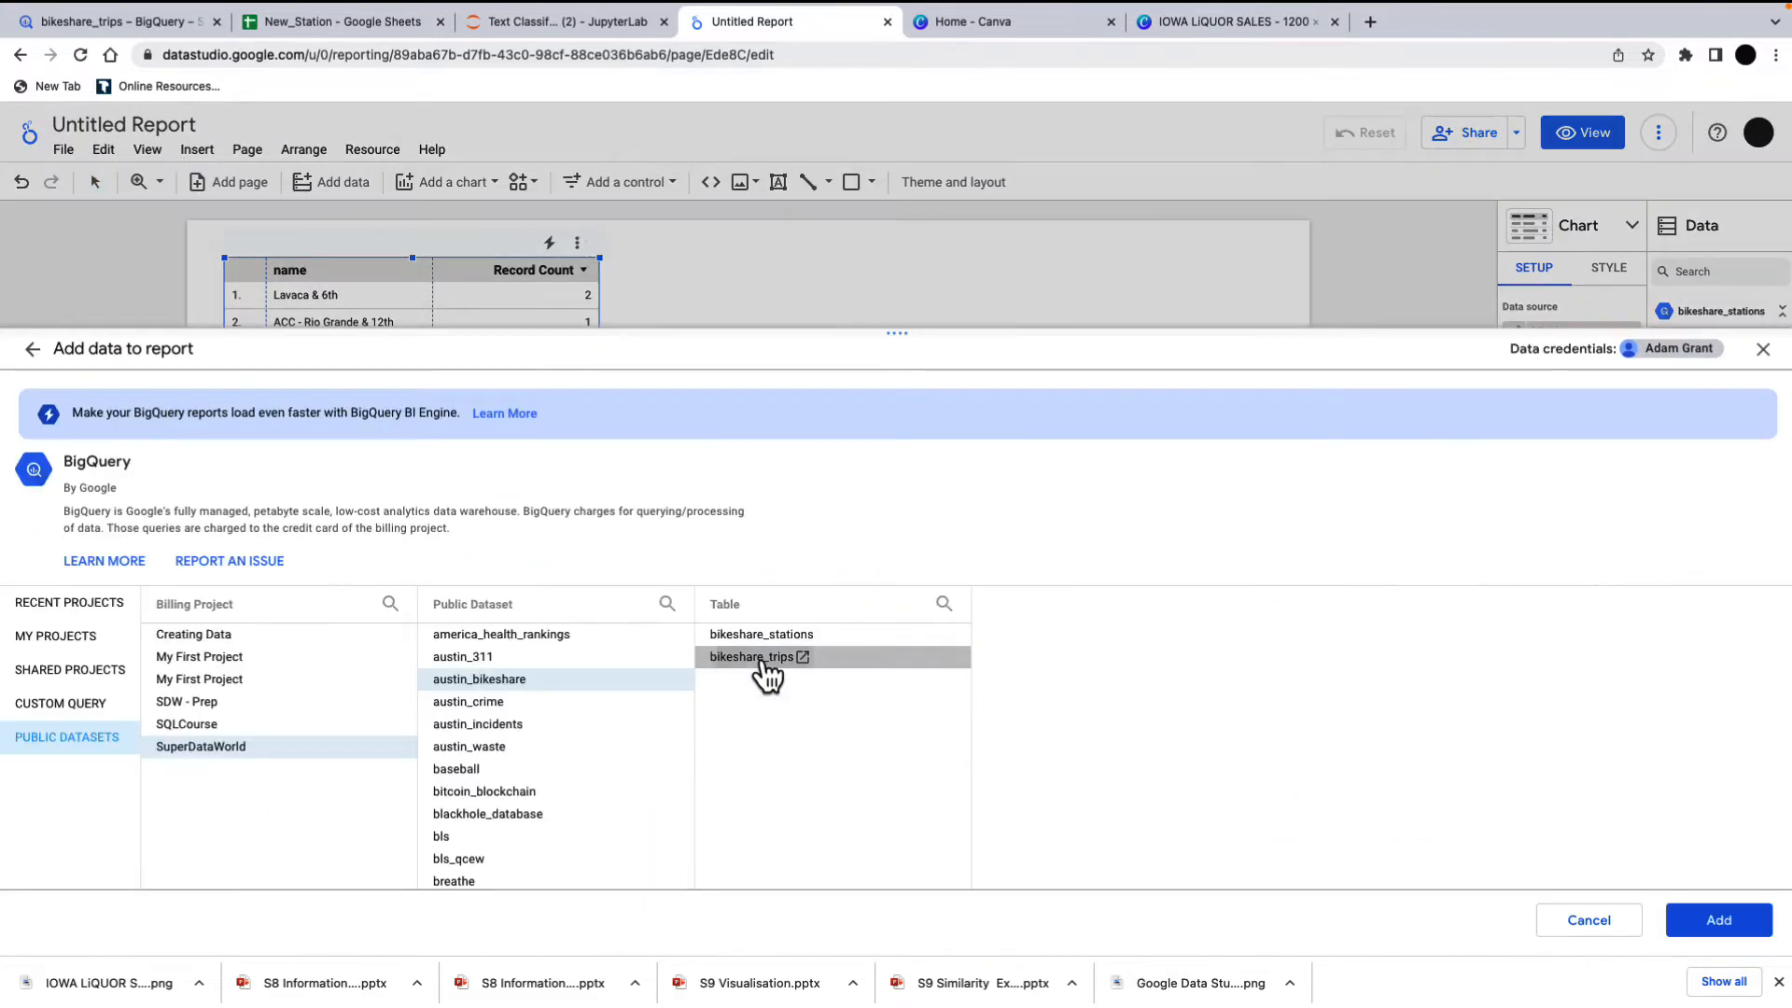
pyautogui.click(1714, 924)
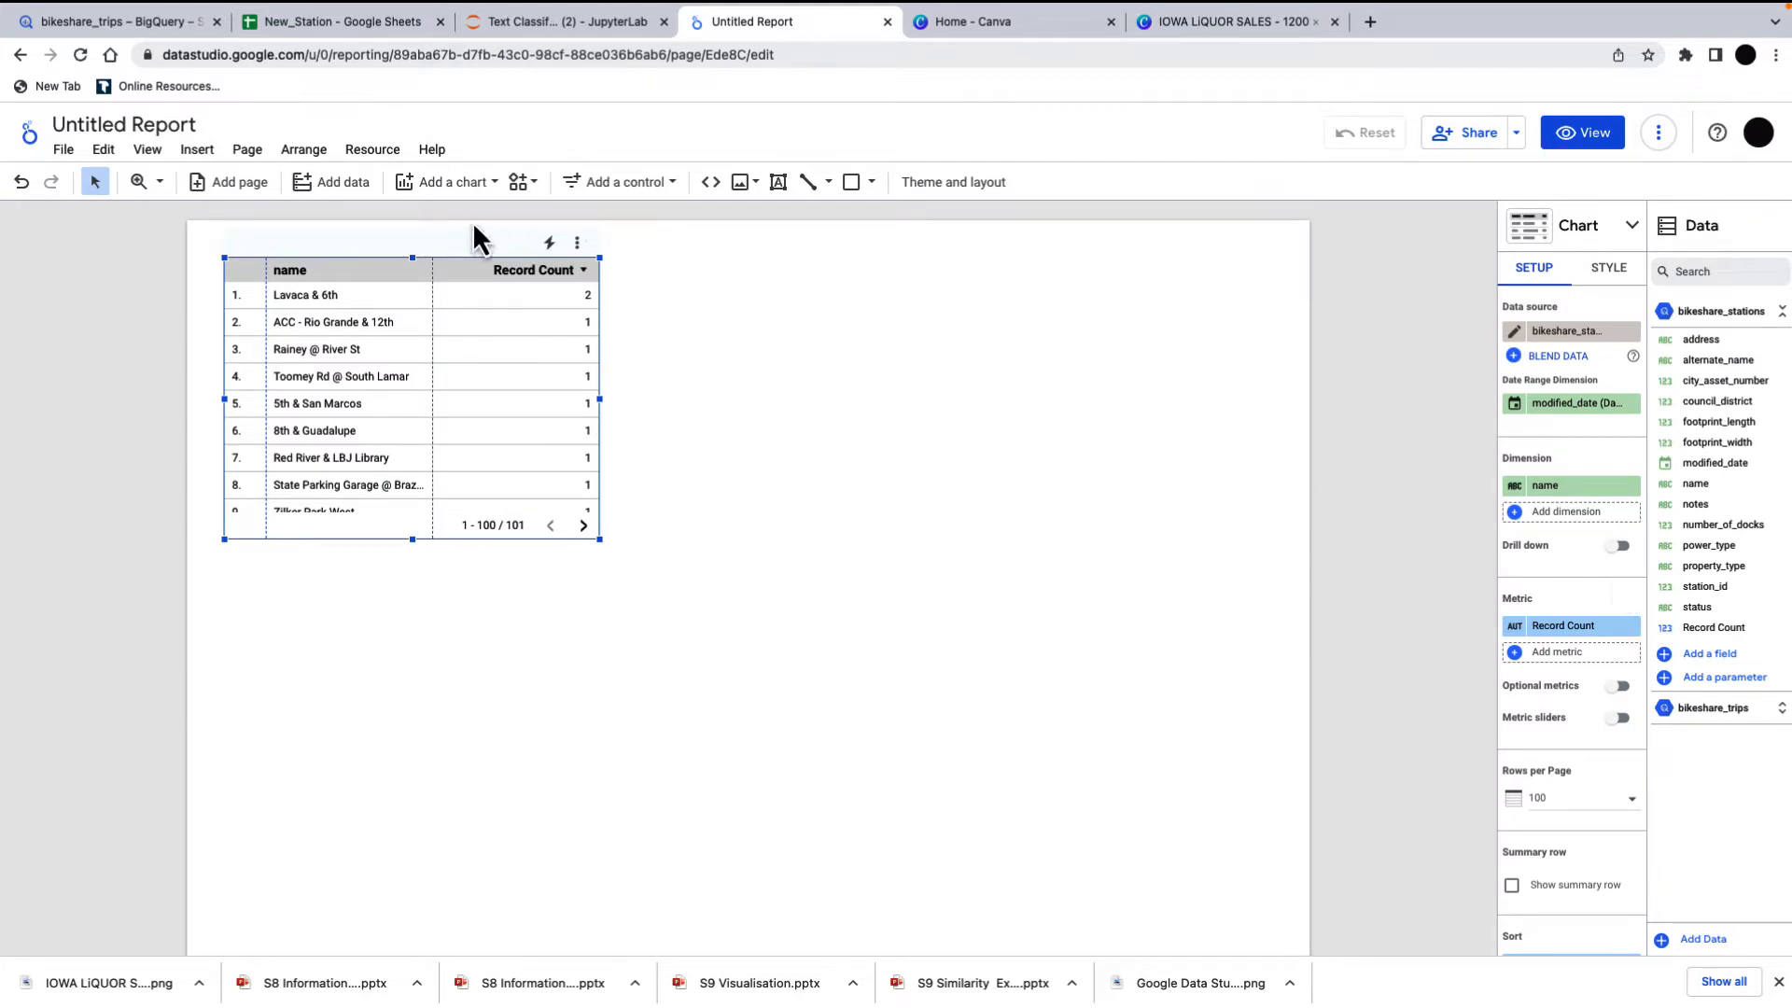
# - Add the Extract 1 worksheet of the New_Station Google Sheets file to the report, using the first row as headers
pyautogui.click(333, 182)
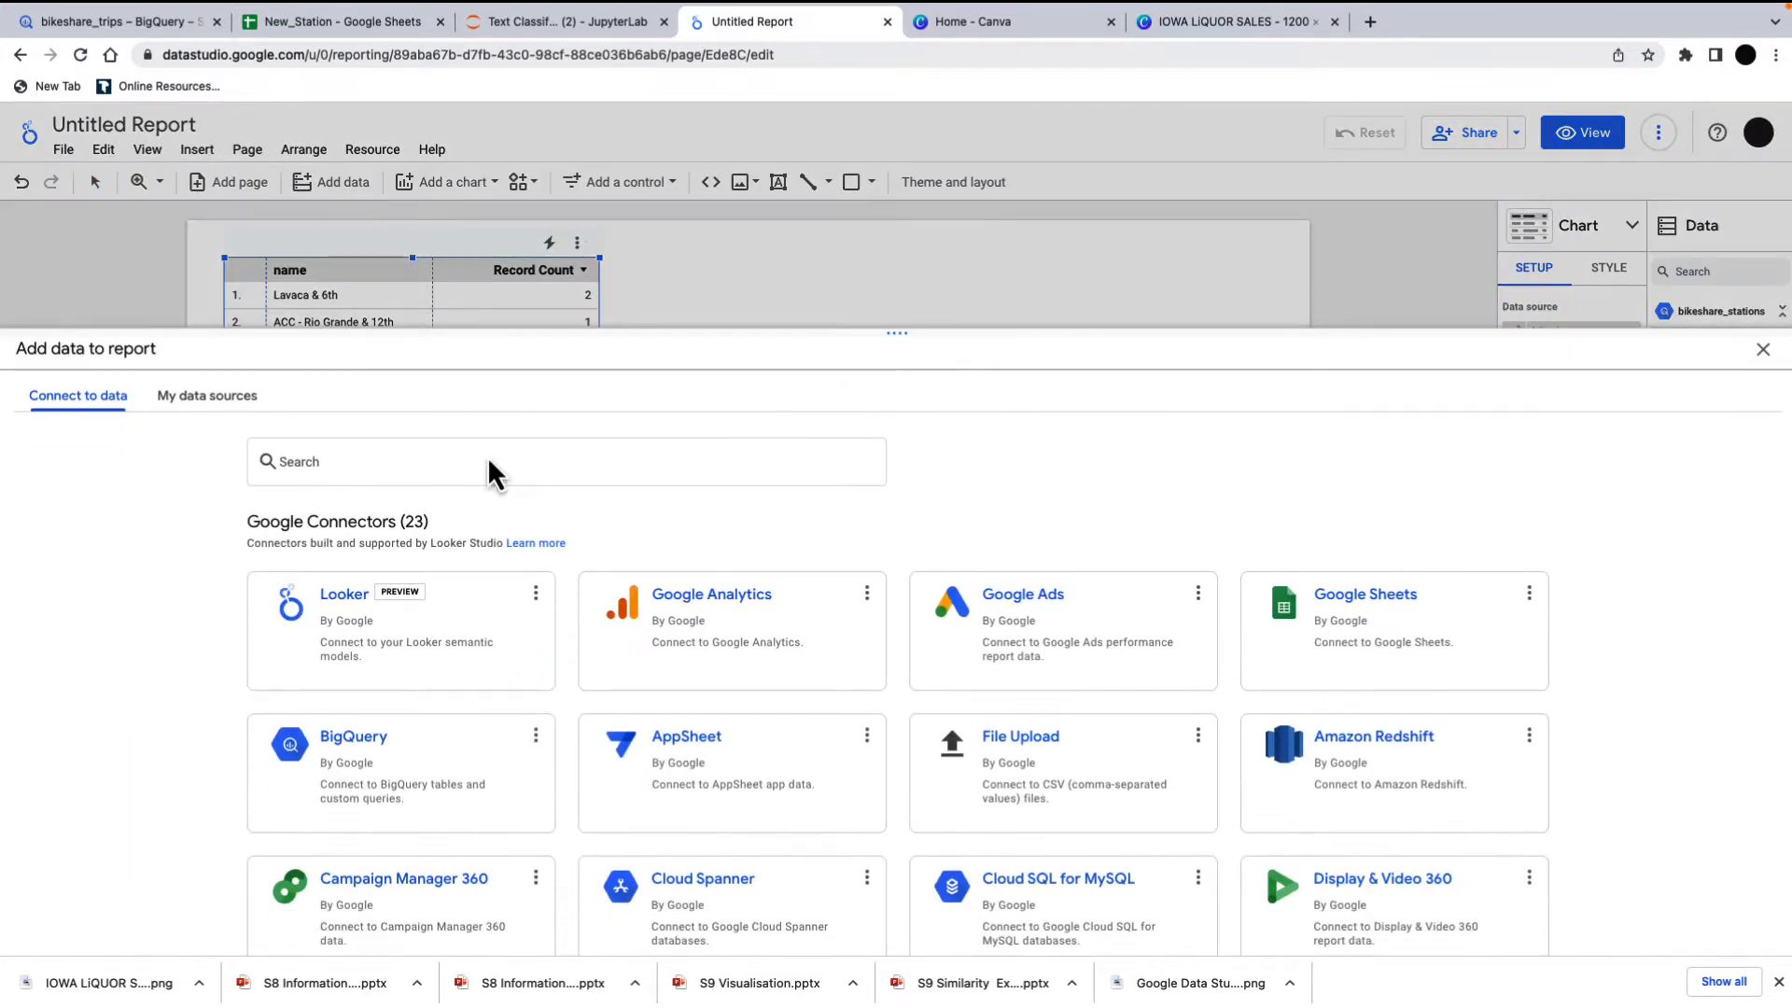
pyautogui.click(1360, 644)
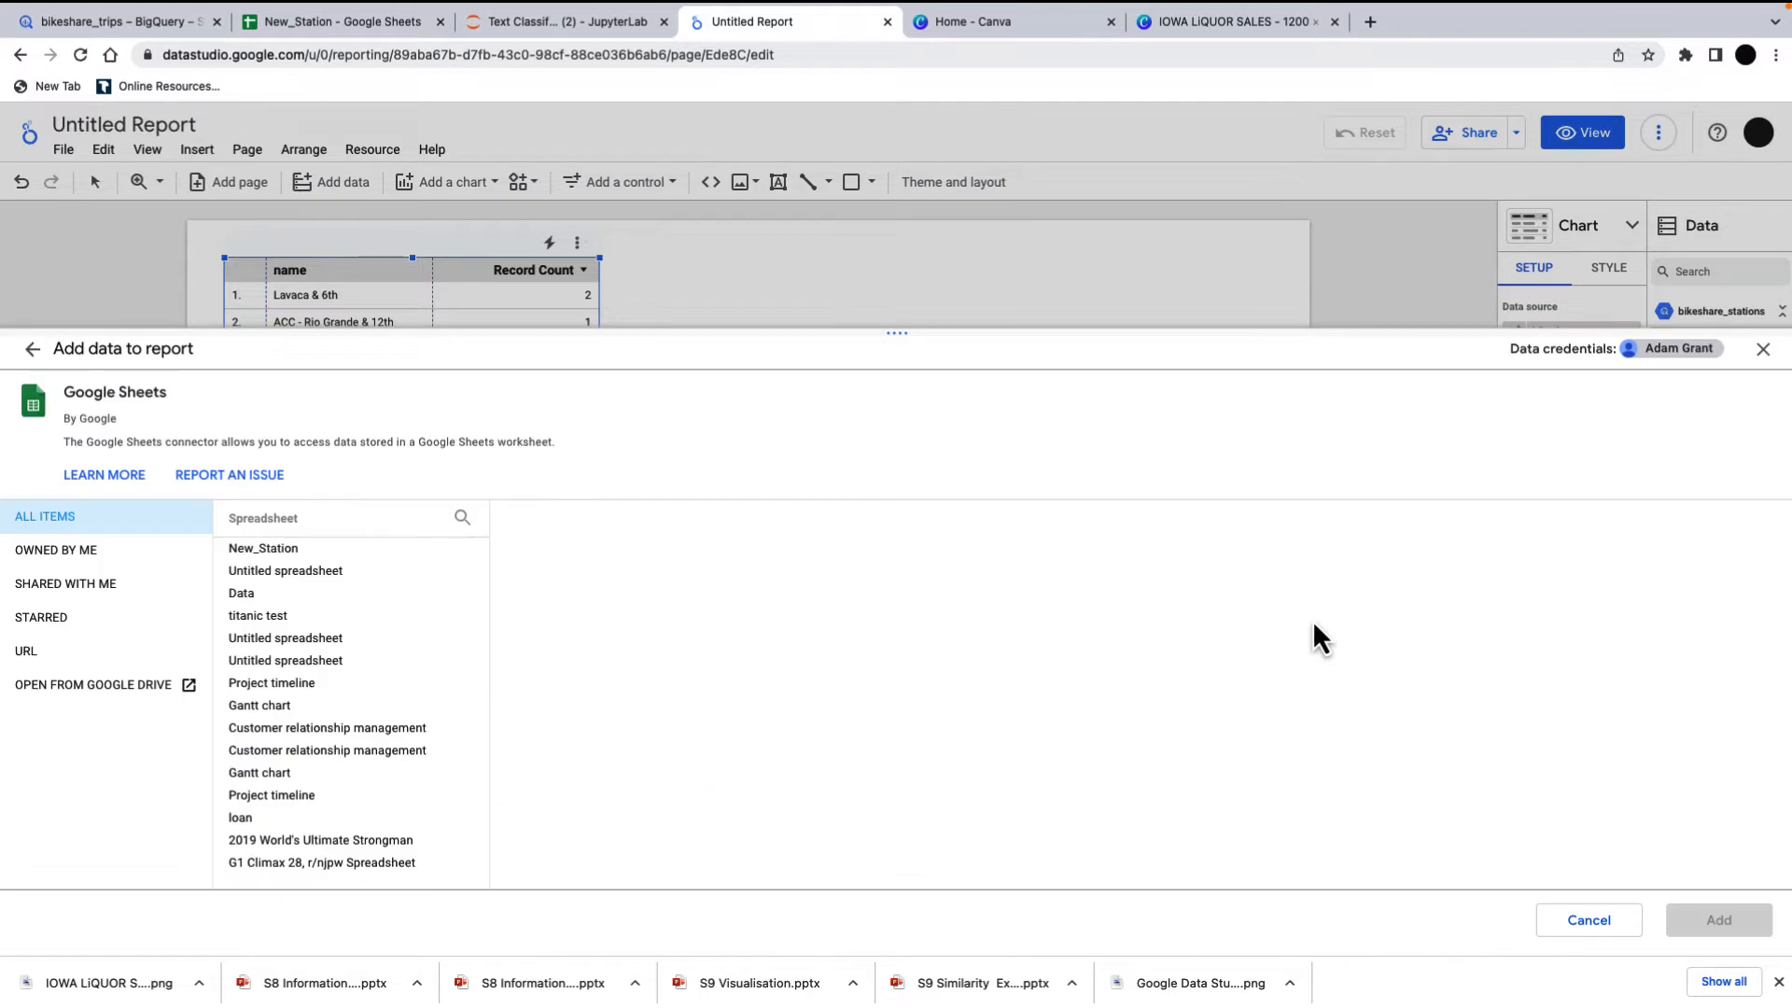
pyautogui.click(280, 550)
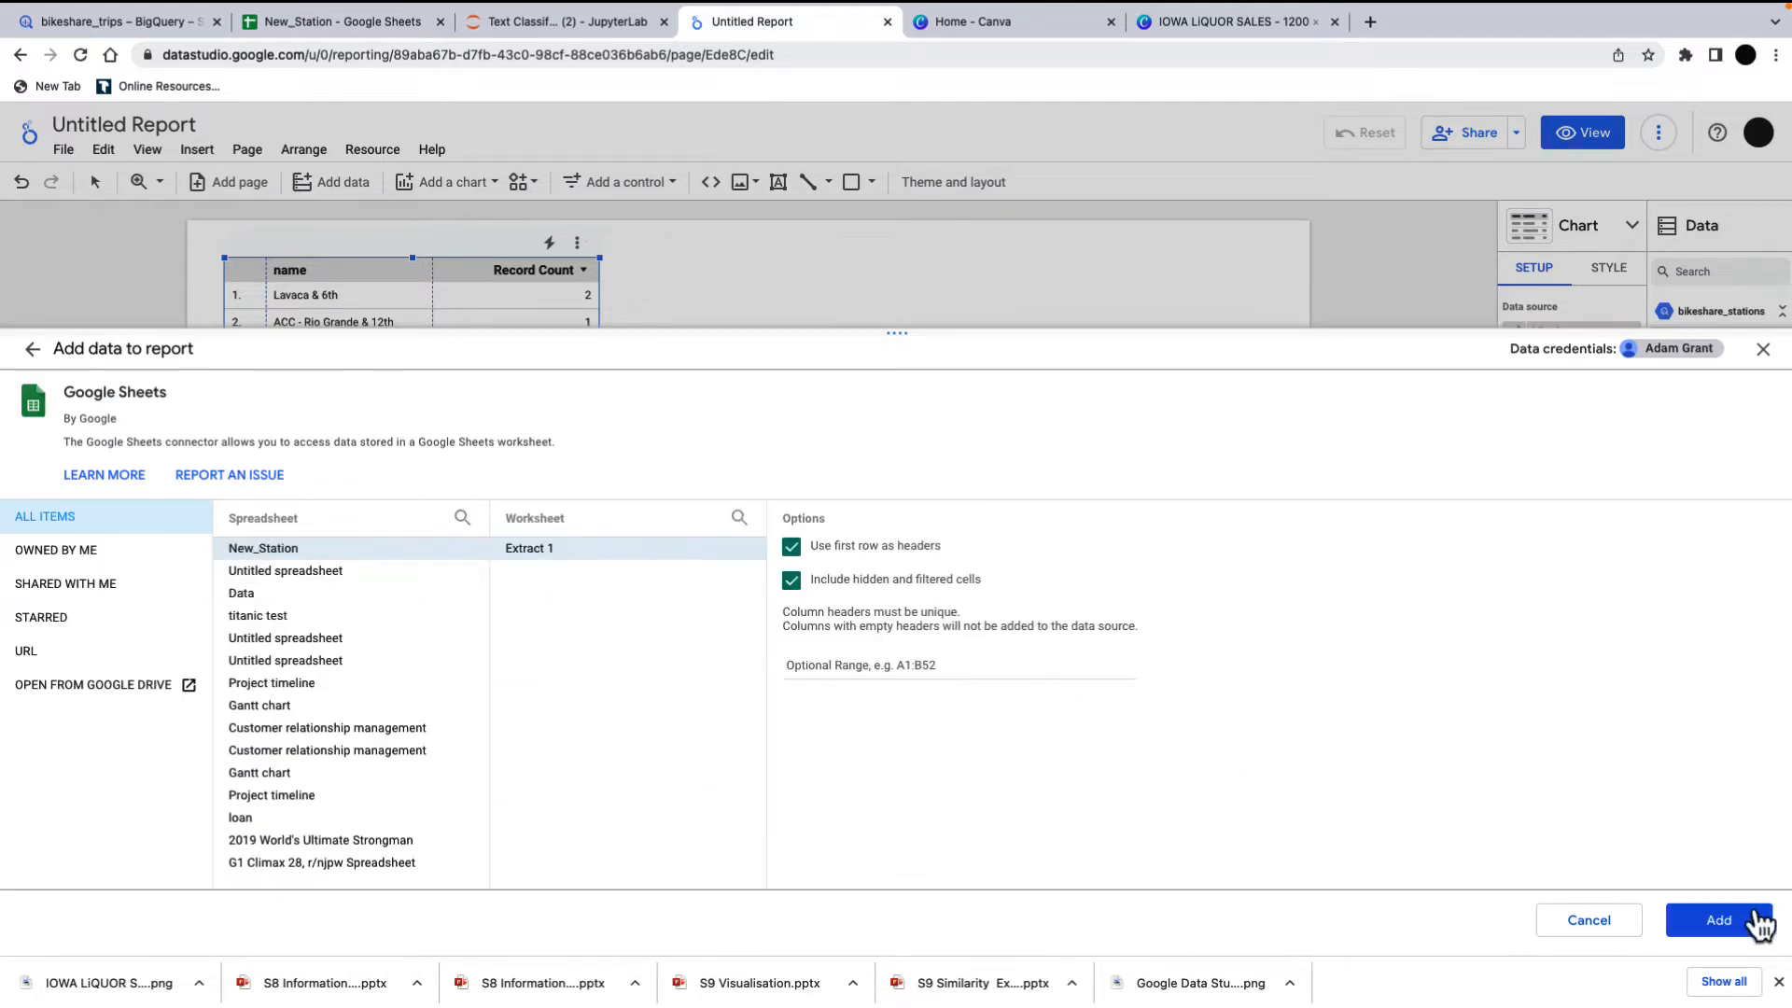
pyautogui.click(1718, 920)
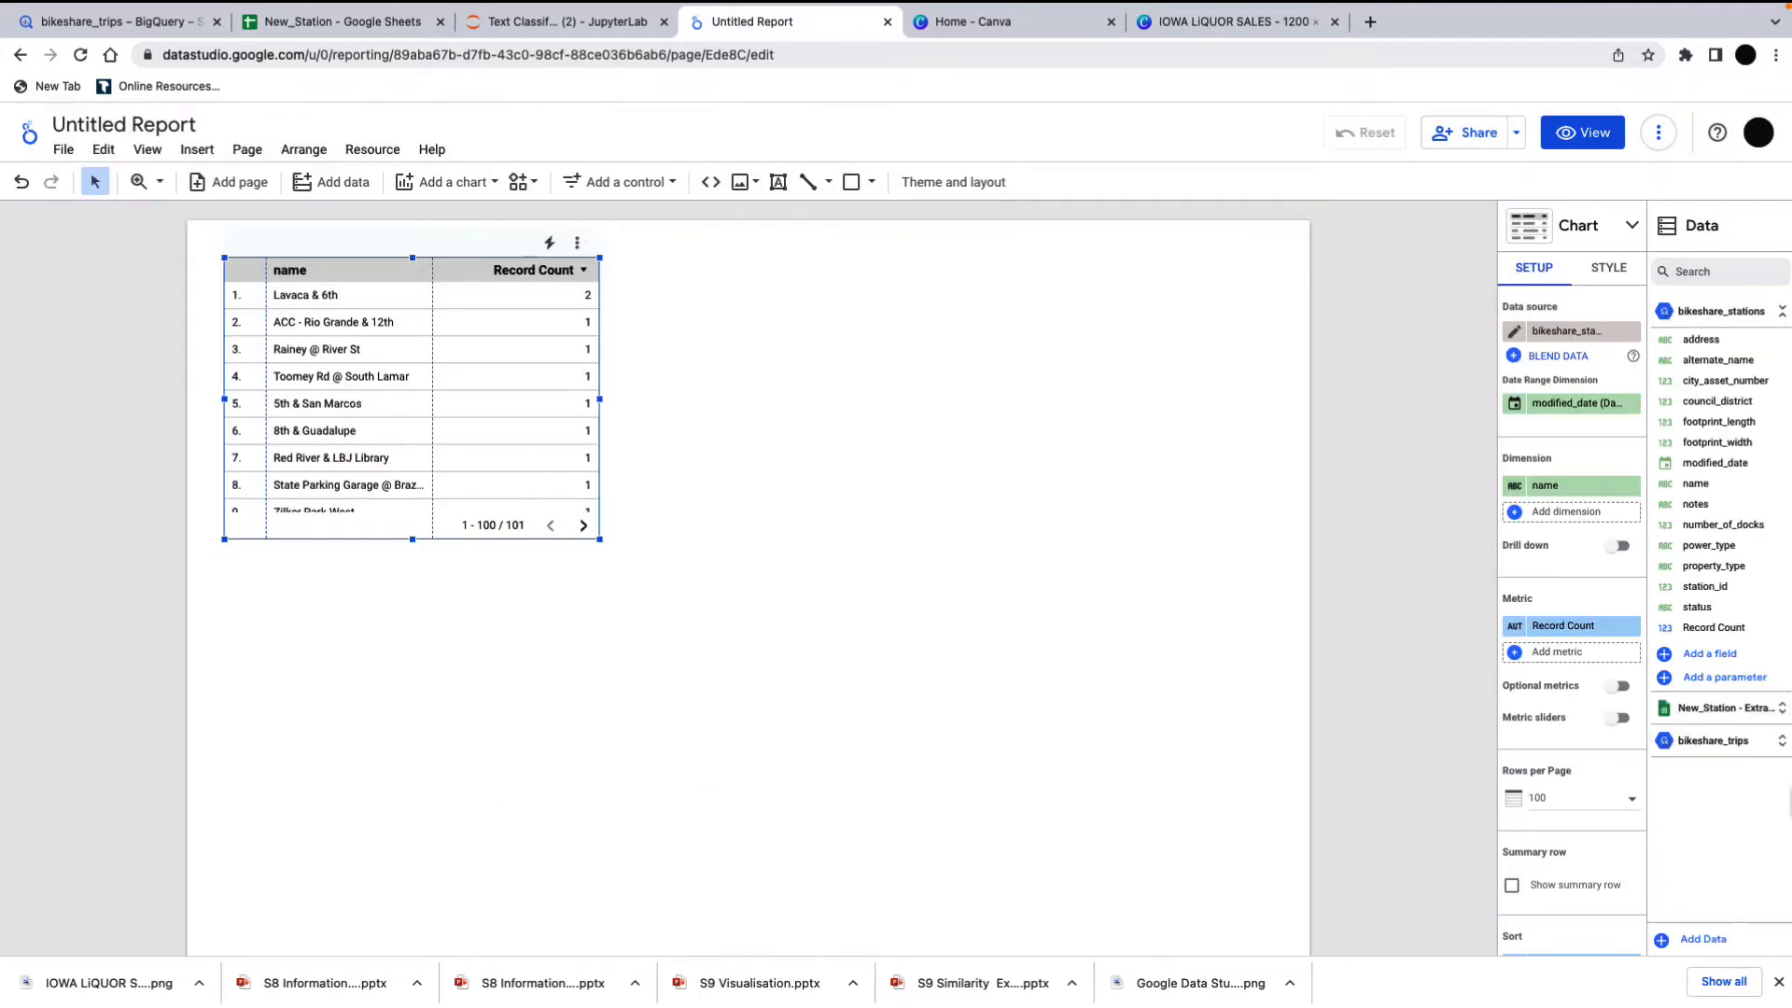
# - Expand the New_Station and bikeshare_trips data sources and examine their available fields
pyautogui.click(1752, 702)
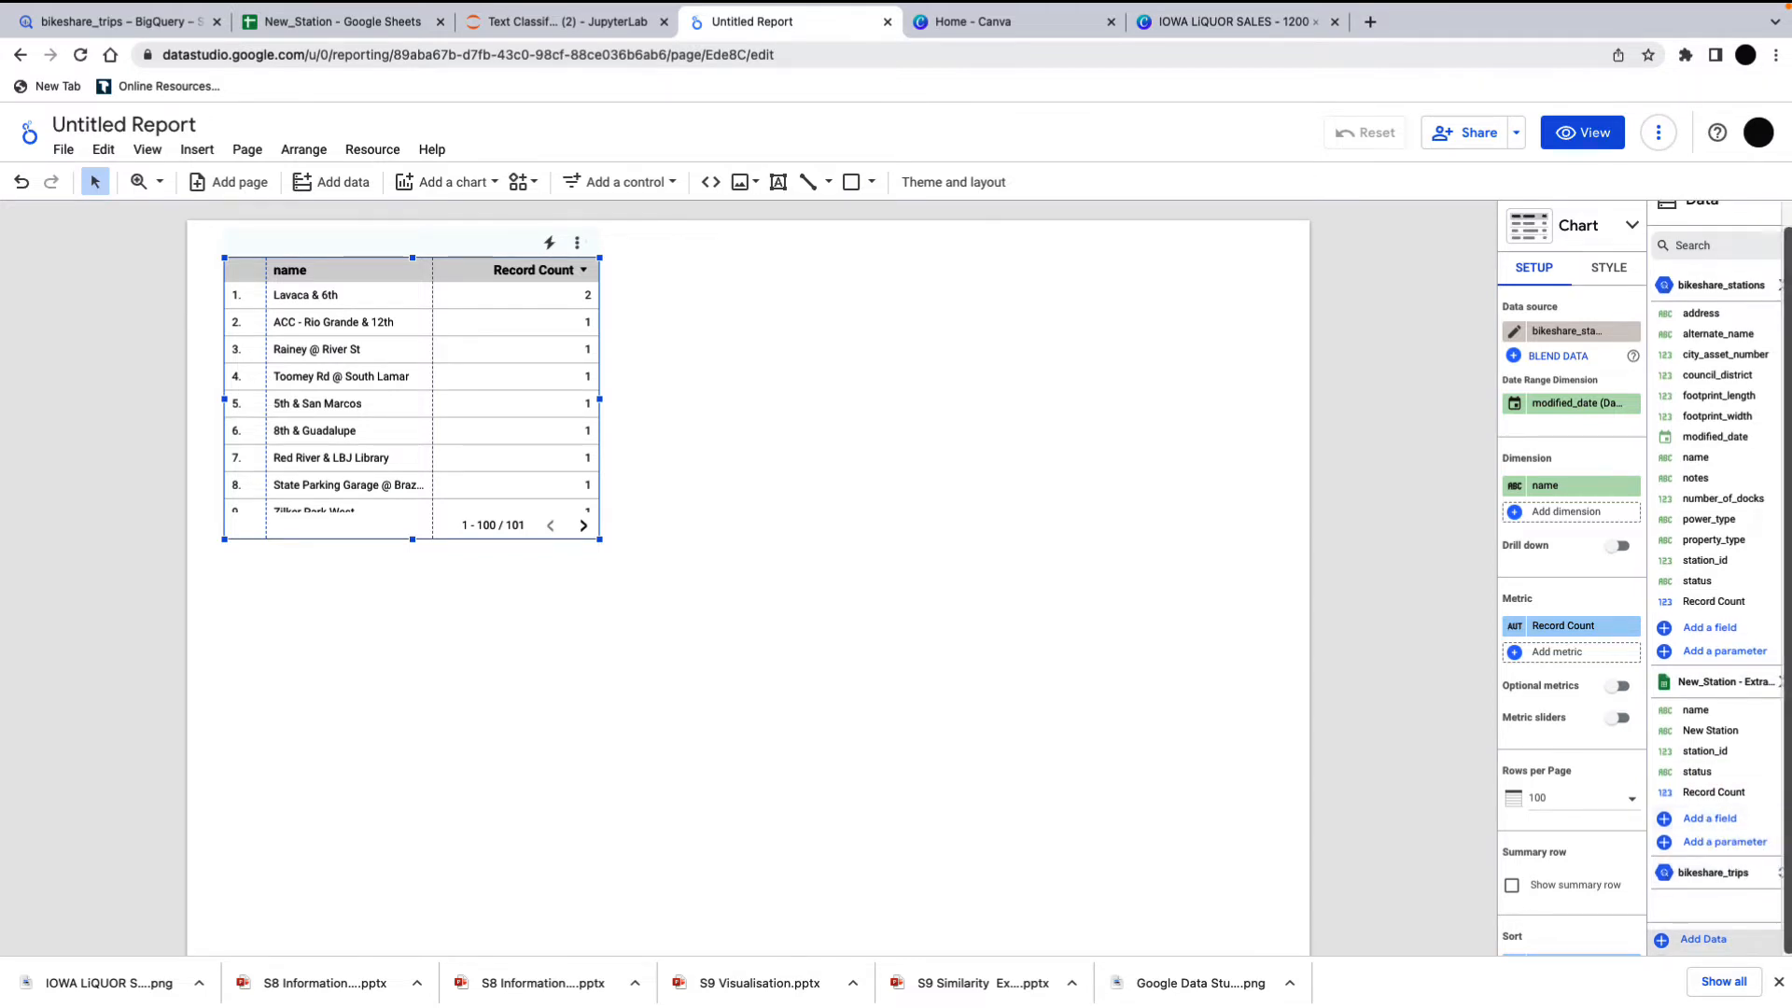
pyautogui.click(1720, 875)
pyautogui.scroll(-2, 1718, 877)
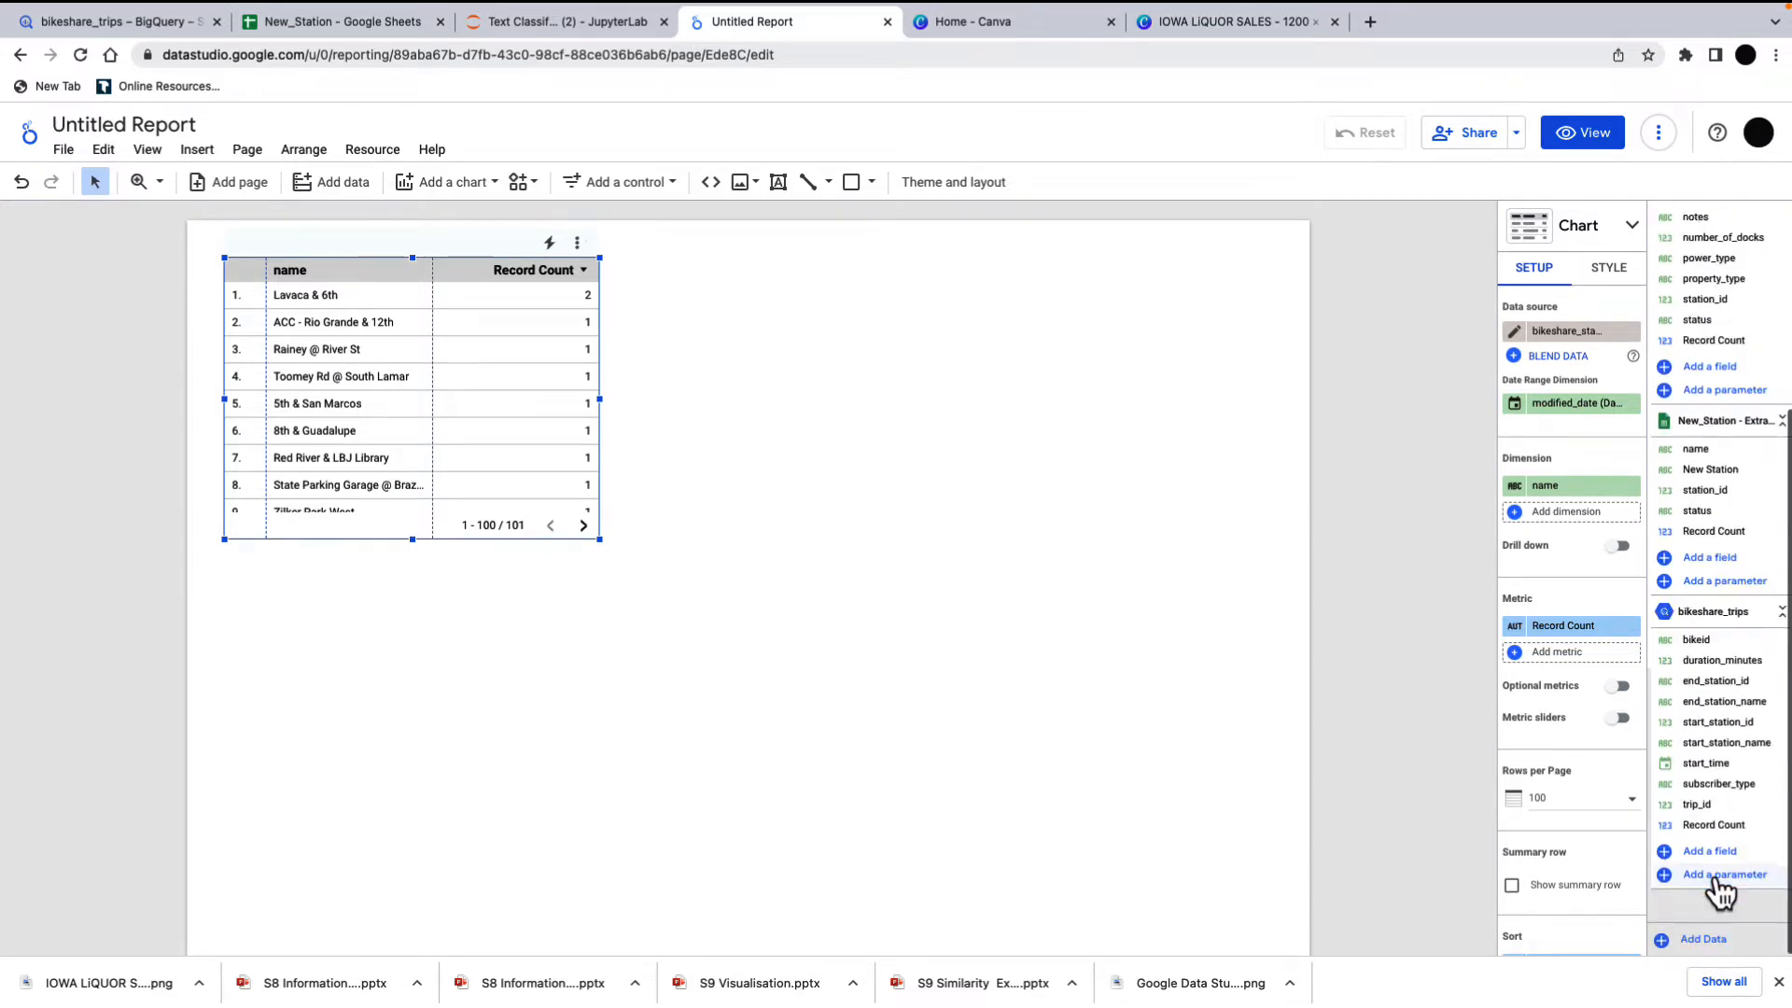
pyautogui.scroll(2, 1715, 874)
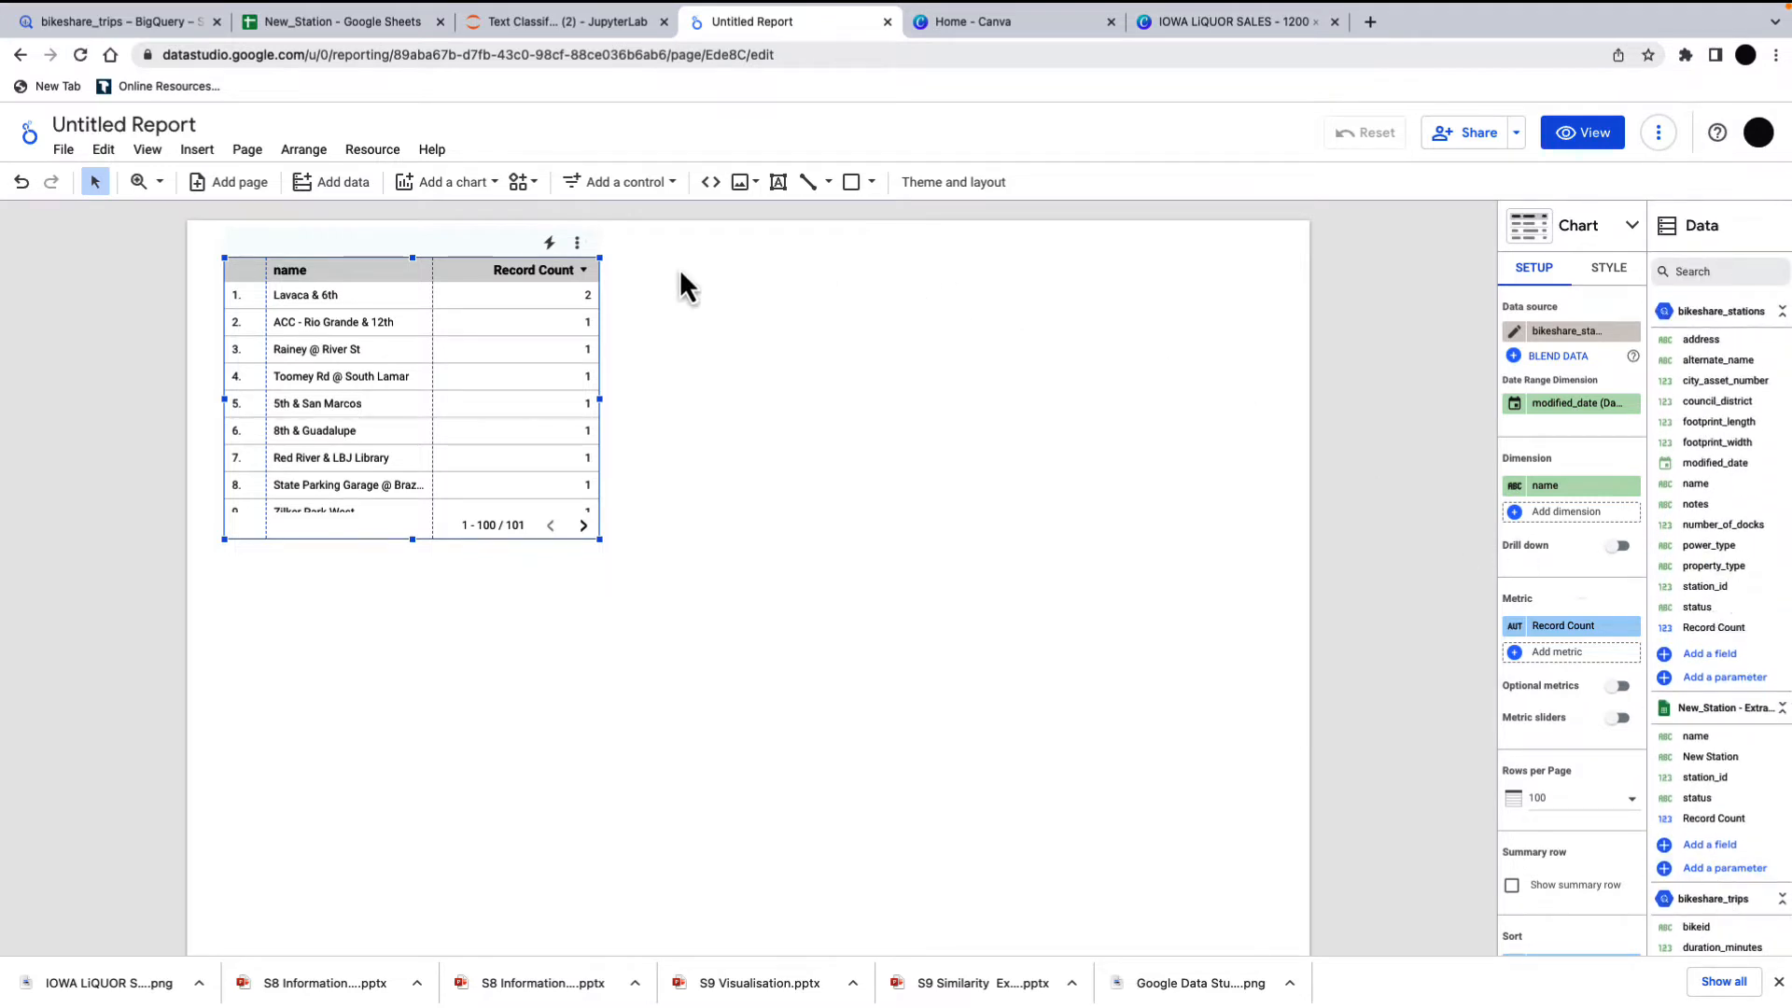
# - Start a new data blend for the report and set its first table to bikeshare_trips
pyautogui.click(383, 154)
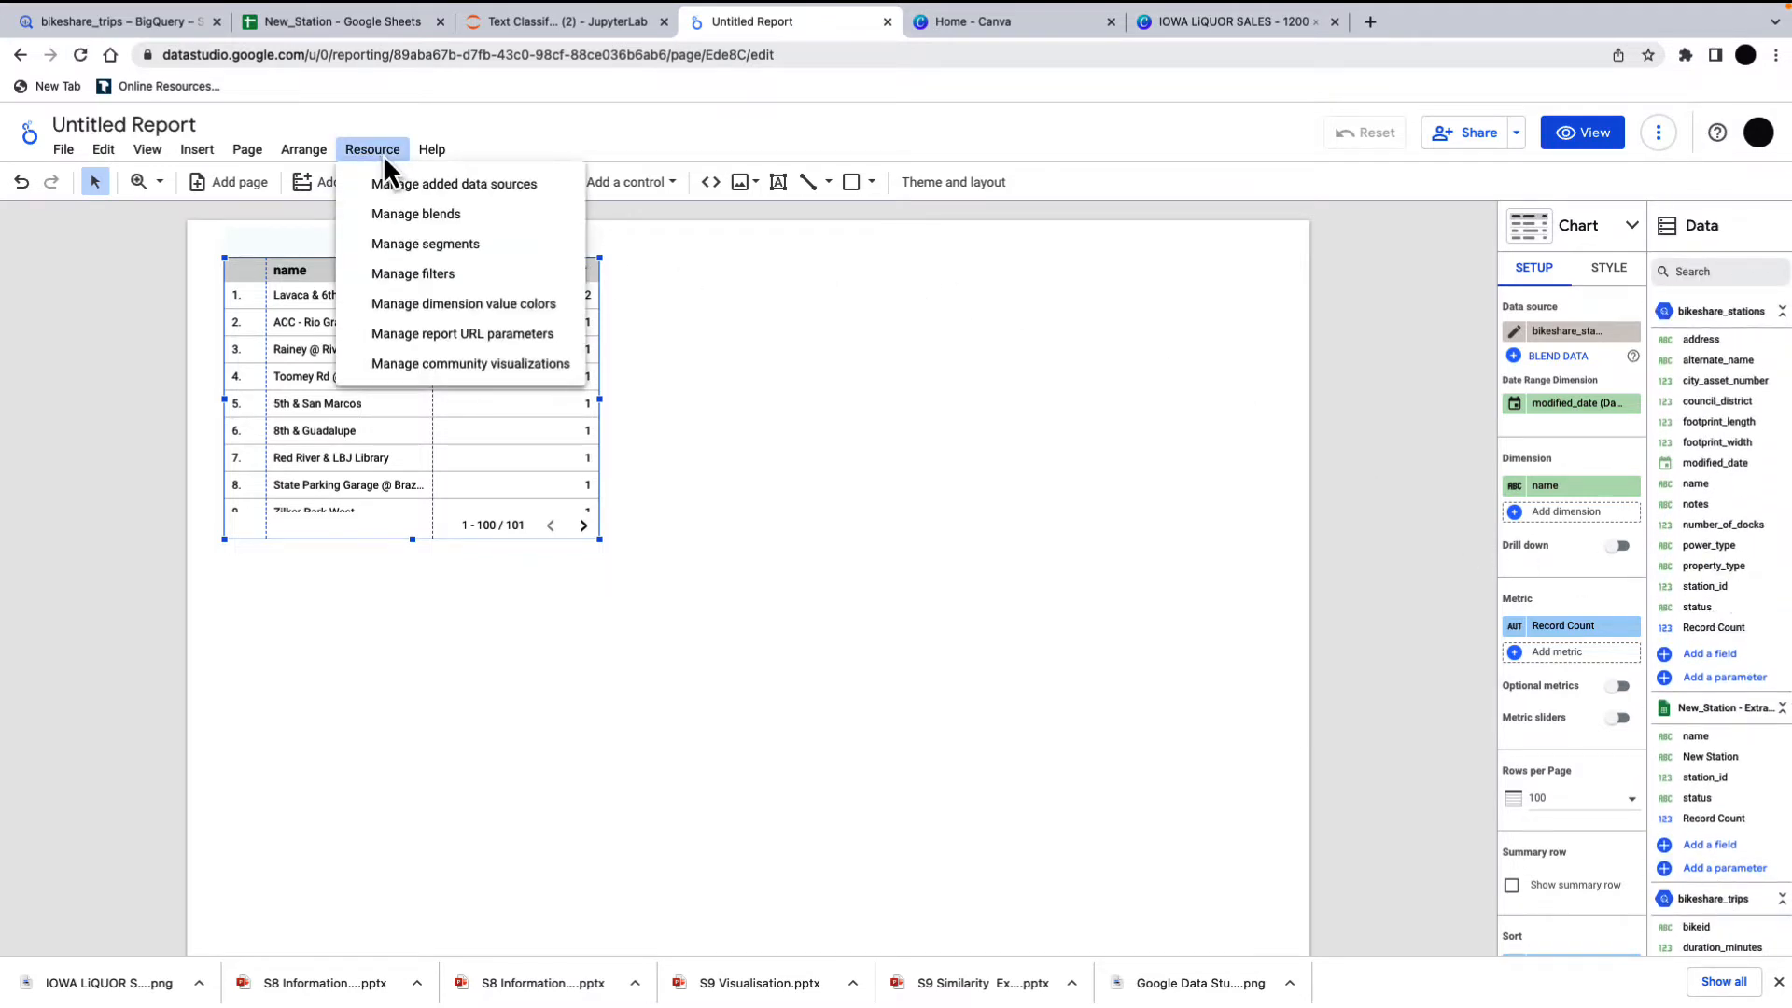
pyautogui.click(445, 216)
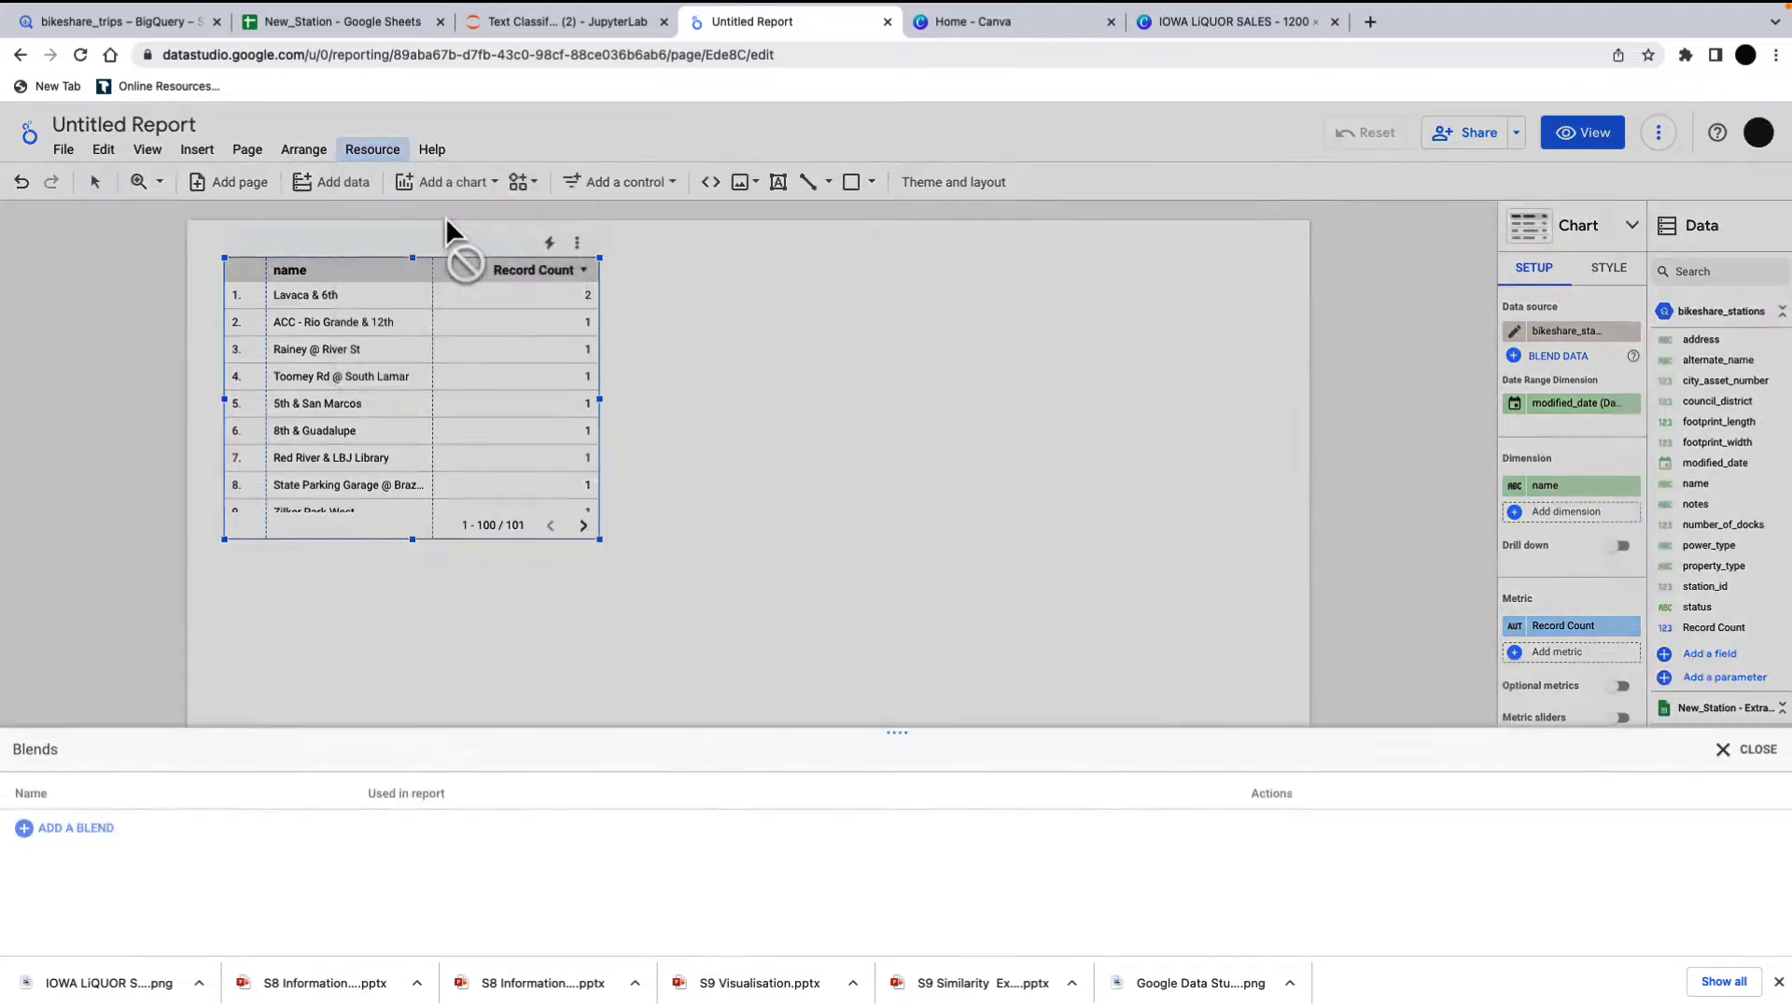
pyautogui.click(70, 266)
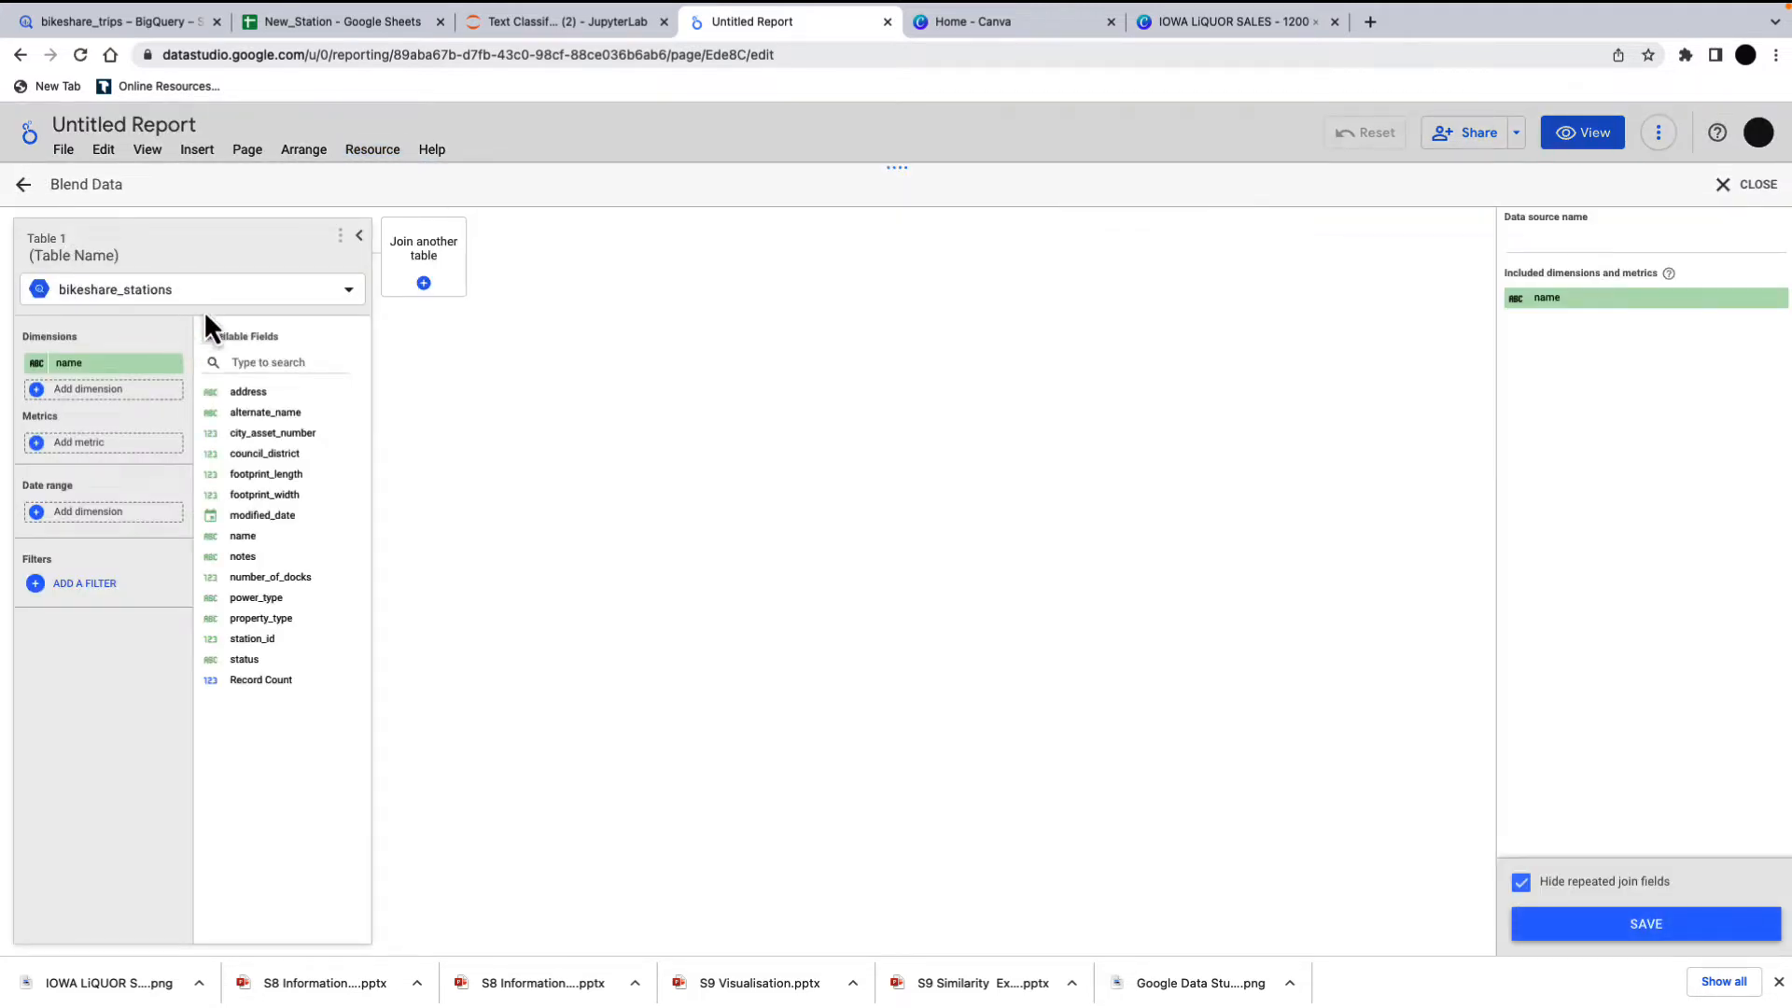
pyautogui.click(230, 302)
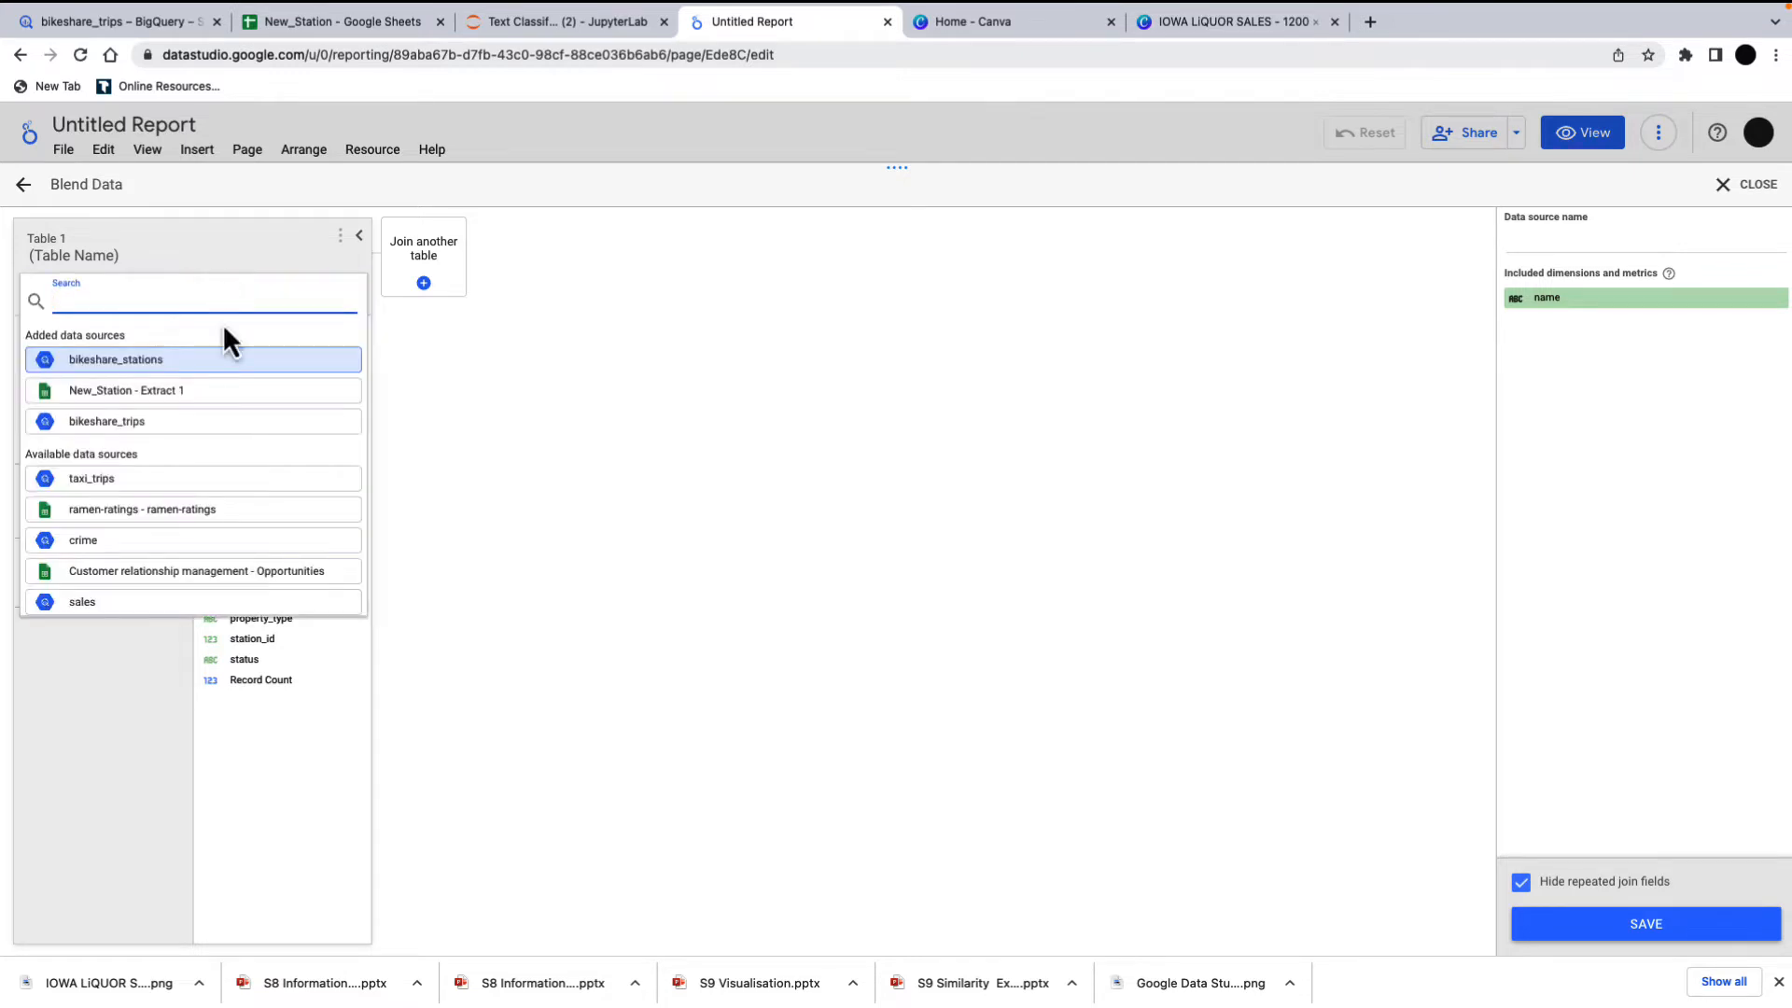
pyautogui.click(183, 421)
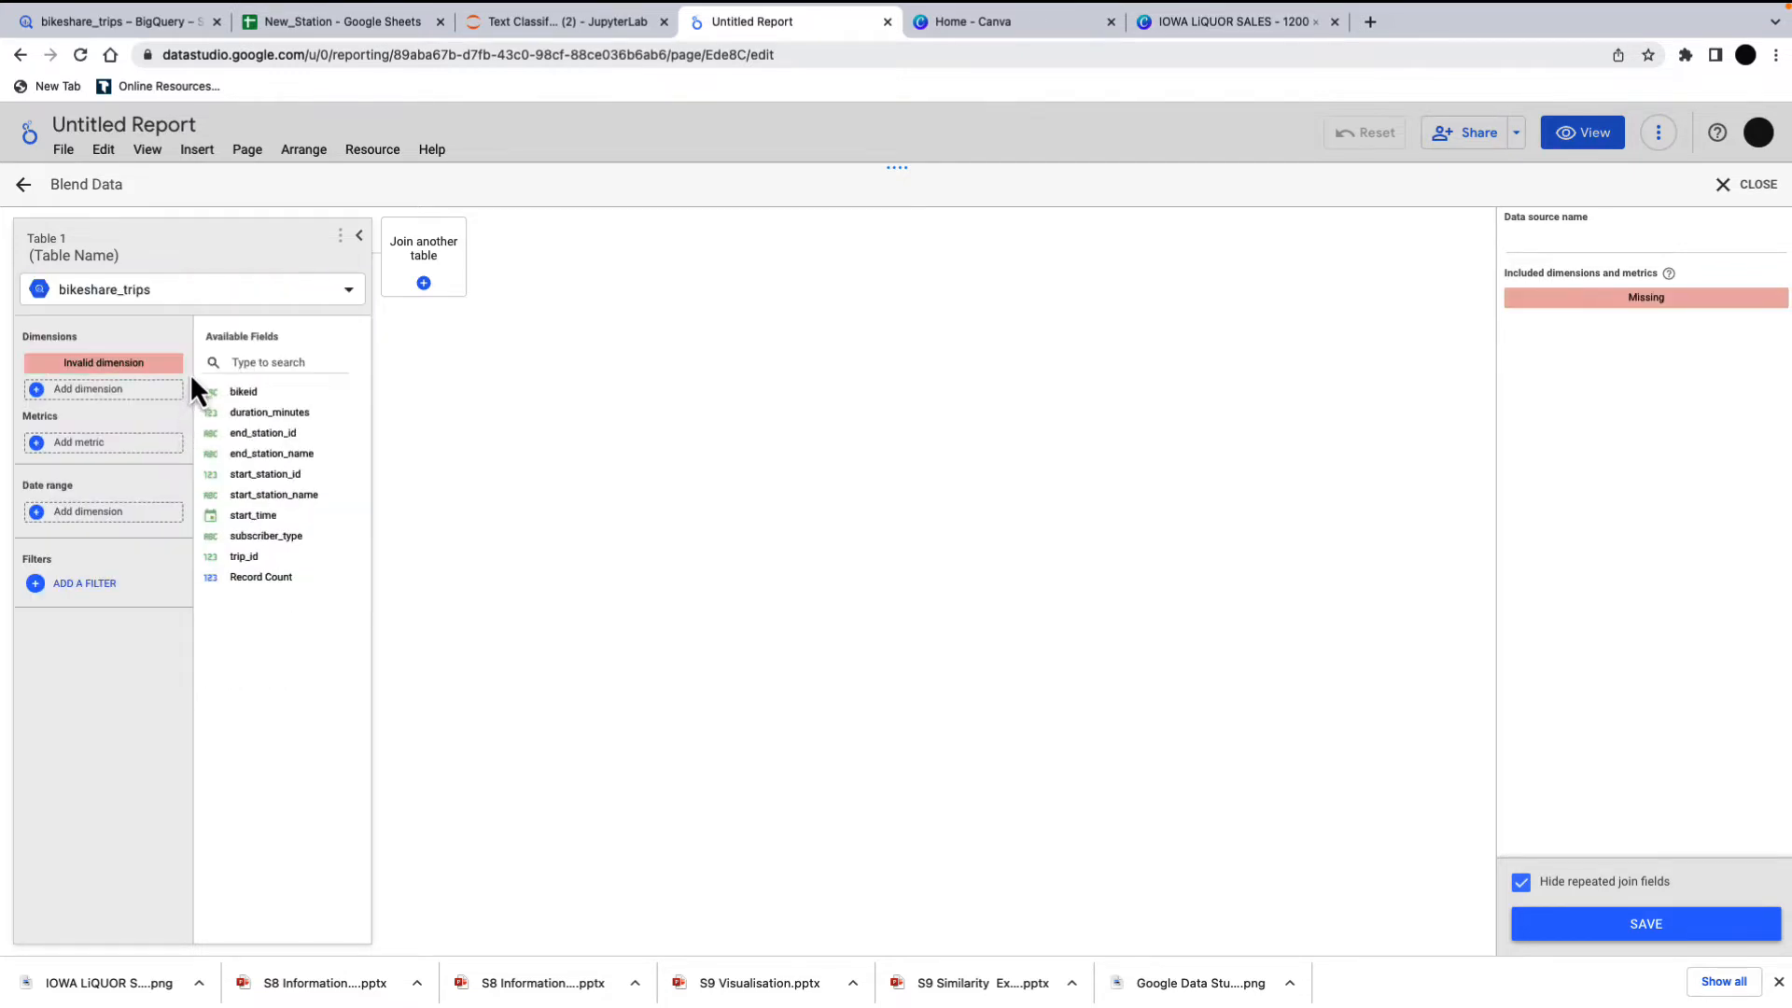
# - Give the bikeshare_trips table the dimensions subscriber_type and start_station_id and the metrics duration_minutes and Record Count
pyautogui.click(173, 362)
pyautogui.moveTo(266, 536); pyautogui.dragTo(146, 373)
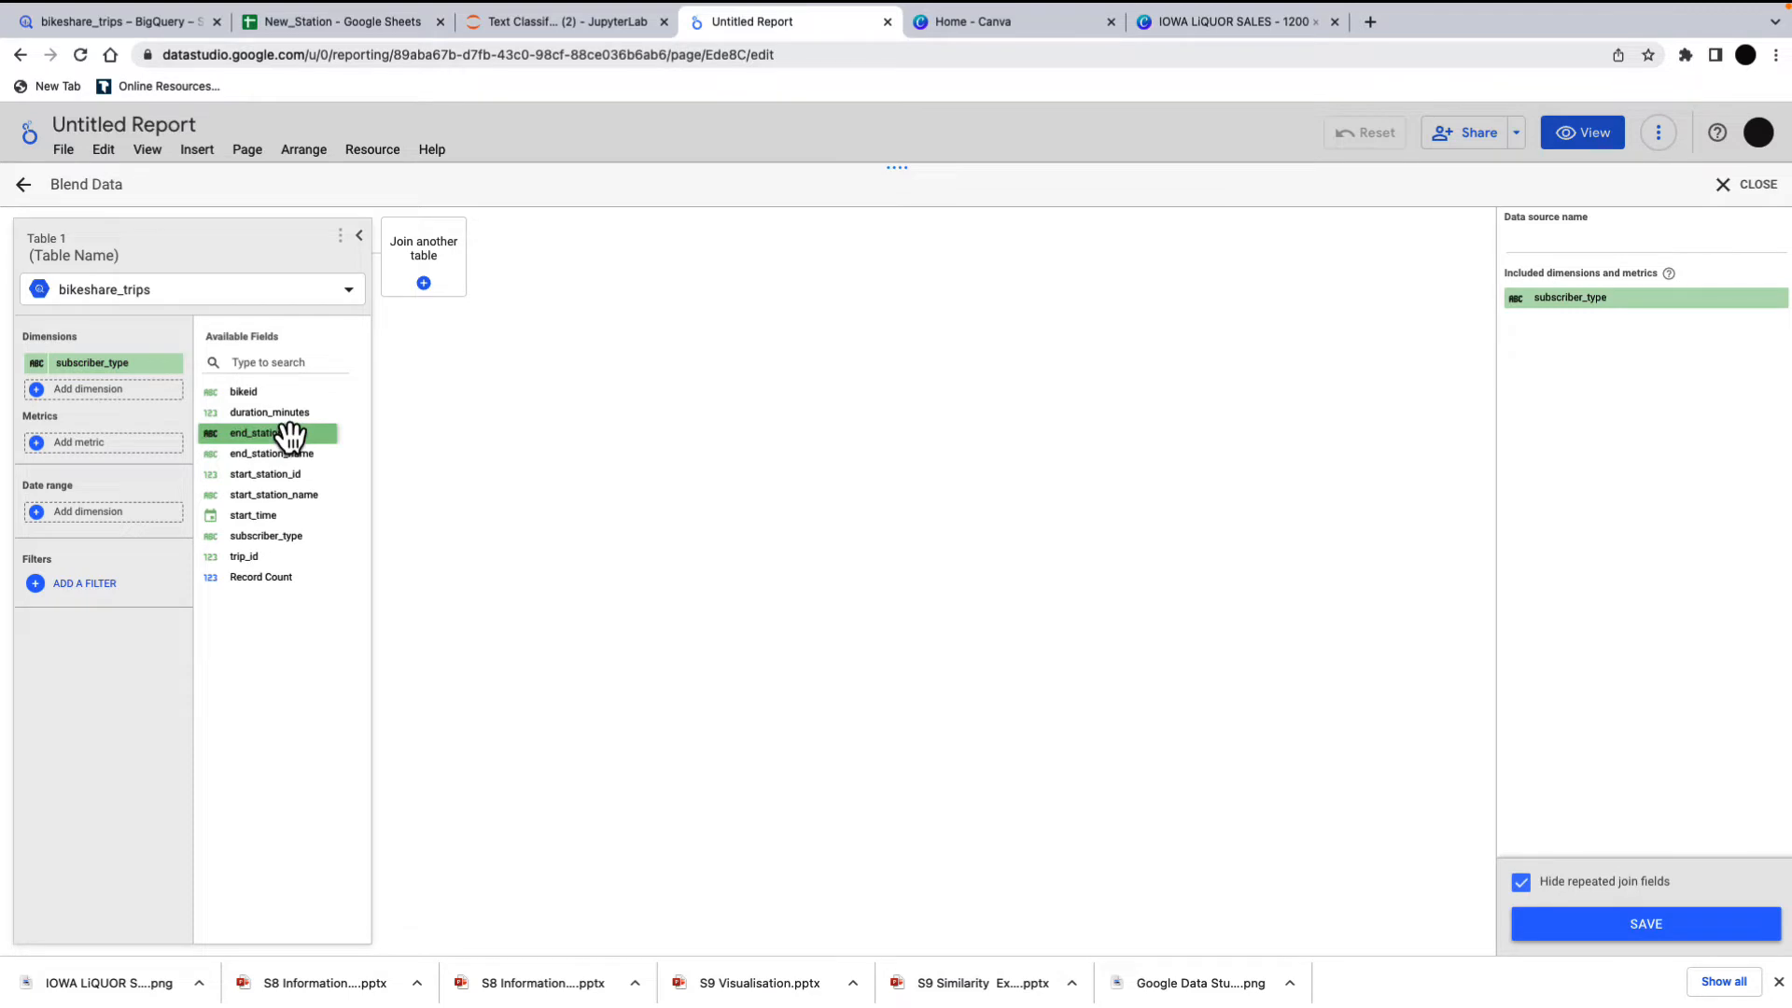
pyautogui.moveTo(285, 476); pyautogui.dragTo(144, 398)
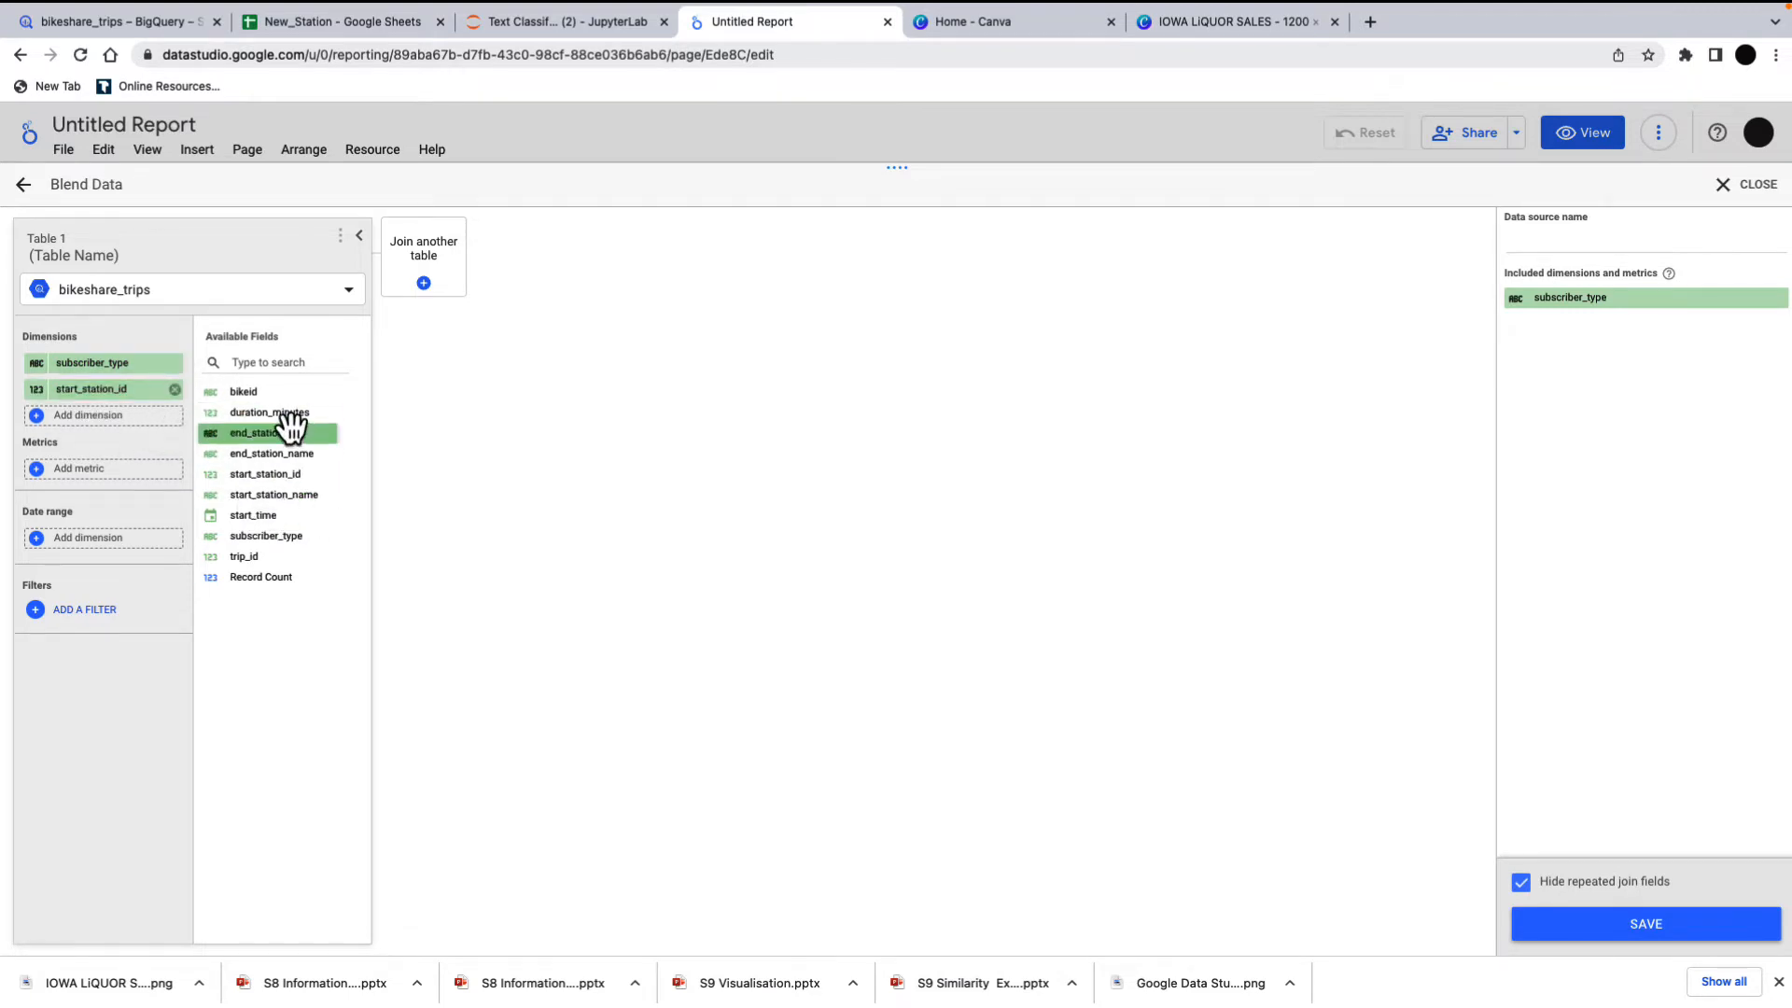
pyautogui.moveTo(325, 420); pyautogui.dragTo(177, 473)
pyautogui.moveTo(261, 577); pyautogui.dragTo(158, 504)
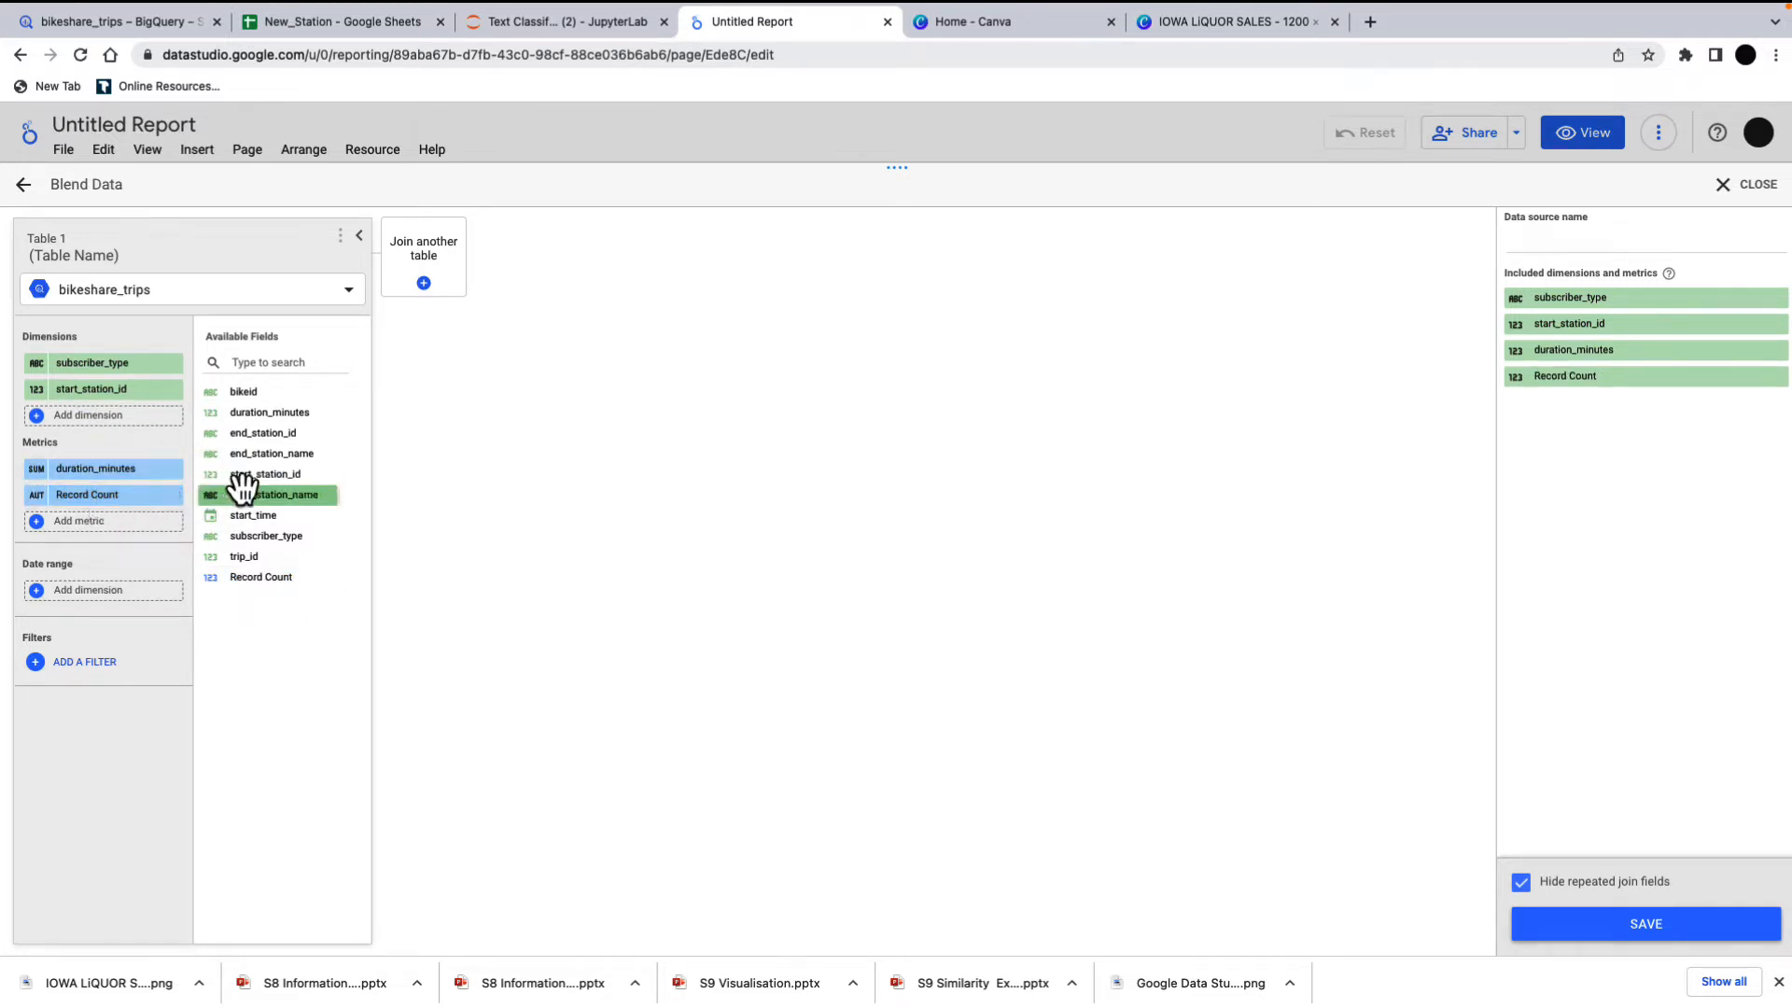
# - Add bikeshare_stations as the blend's second table with the station_id dimension, left outer joined on start_station_id matching station_id
pyautogui.click(422, 284)
pyautogui.click(478, 317)
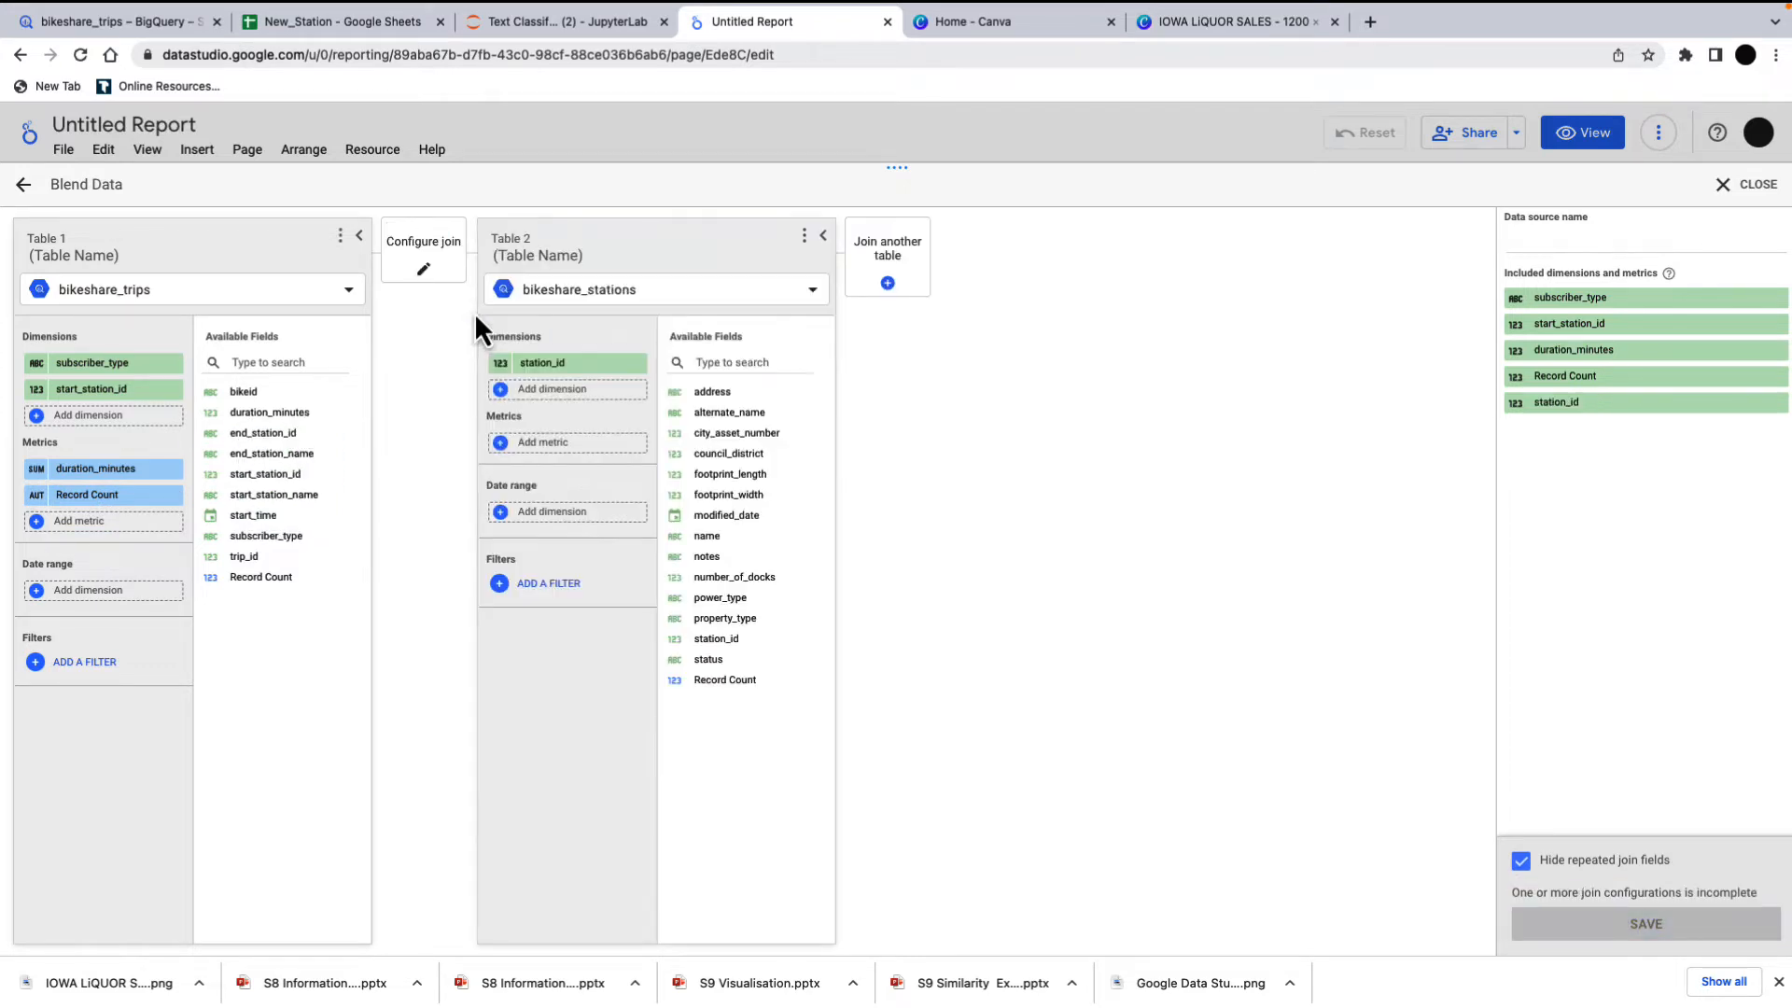
pyautogui.click(424, 271)
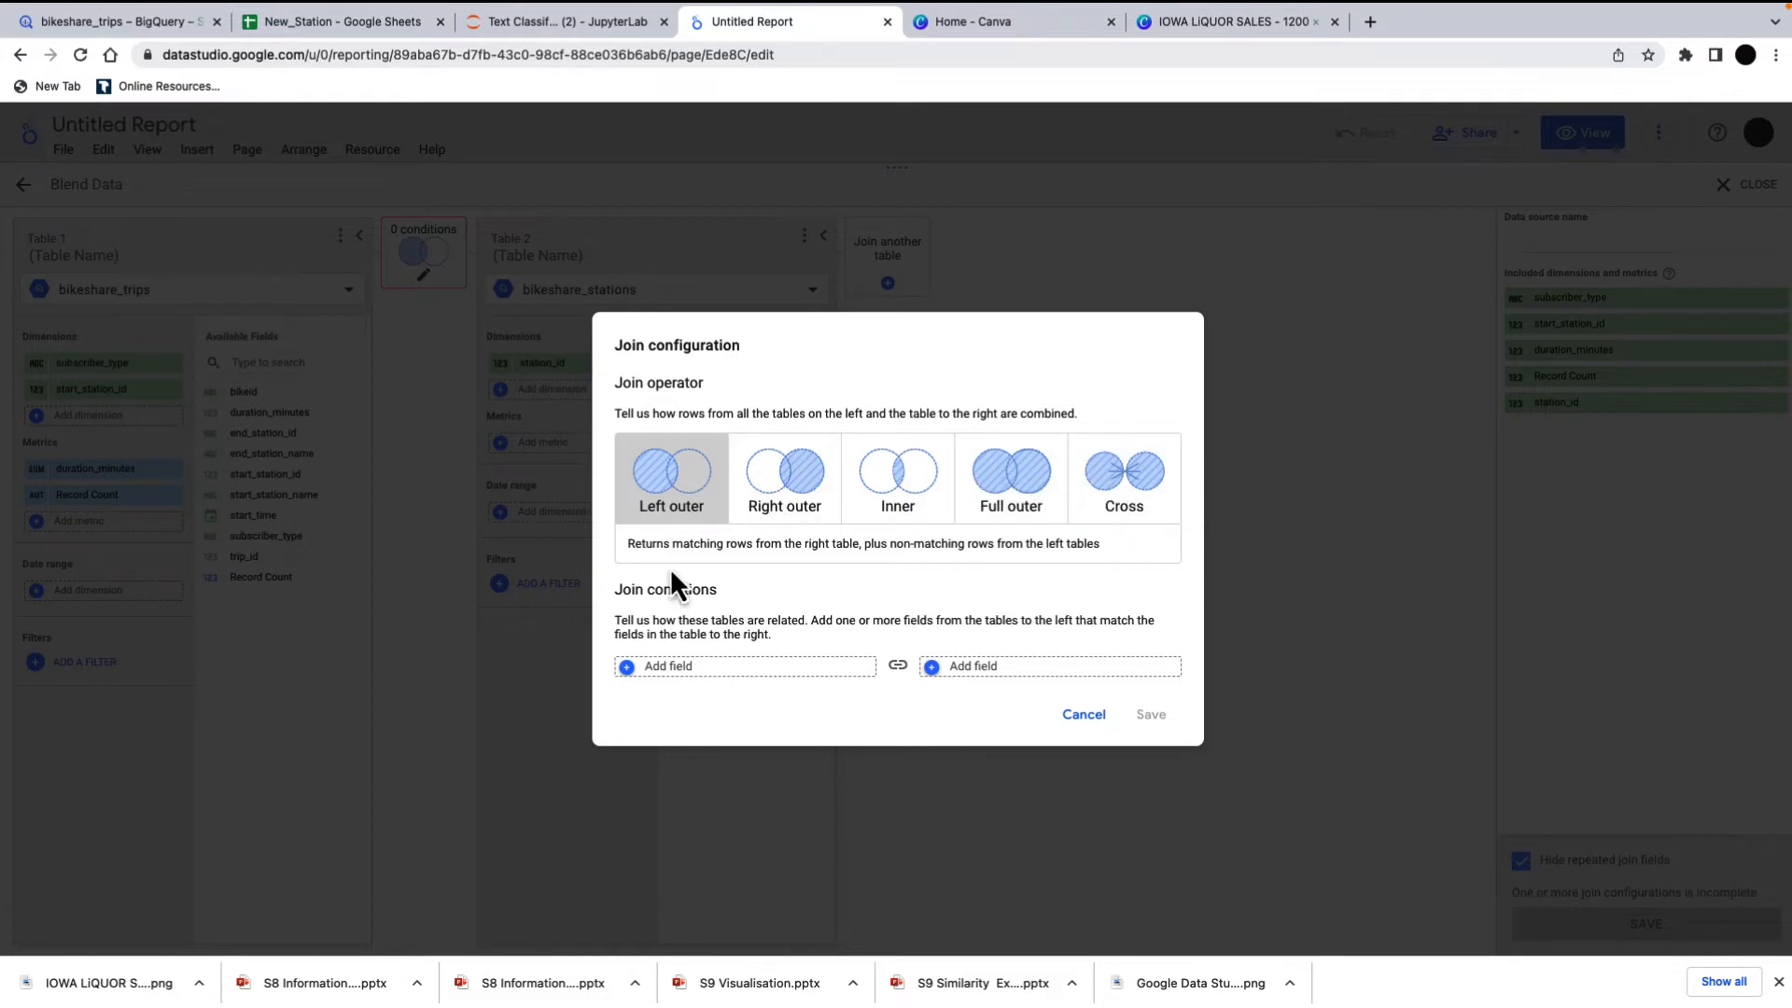
pyautogui.click(758, 667)
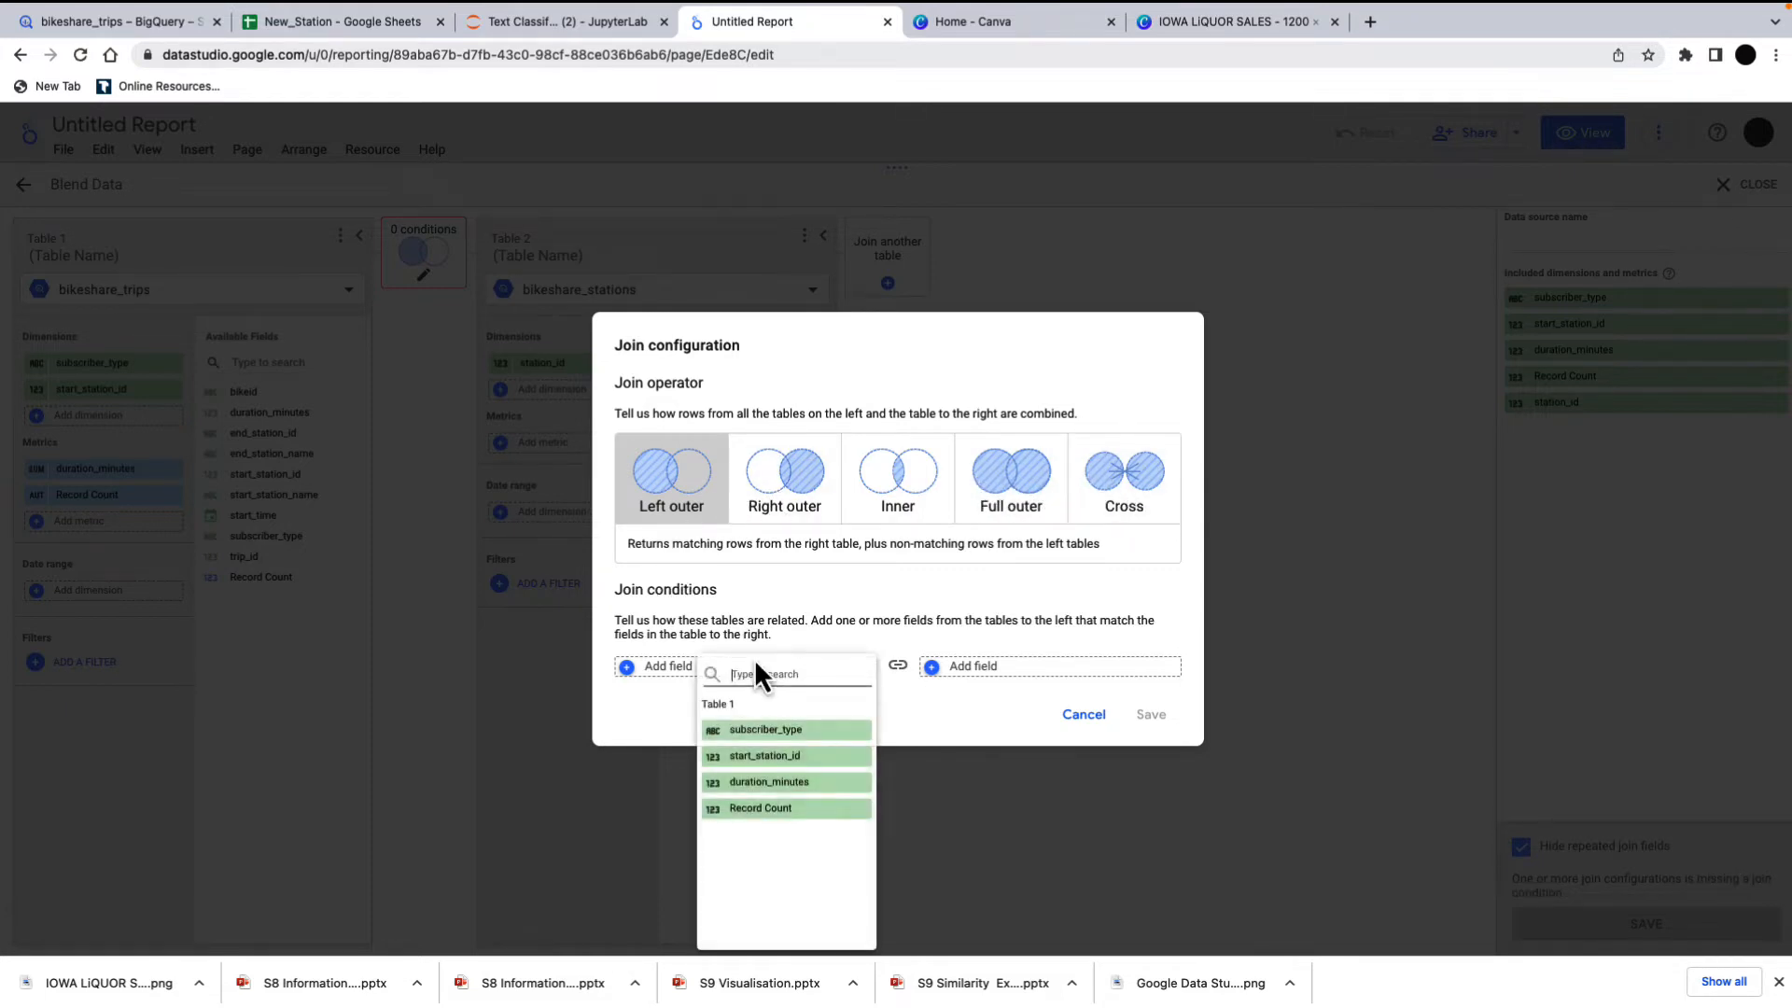
pyautogui.click(799, 758)
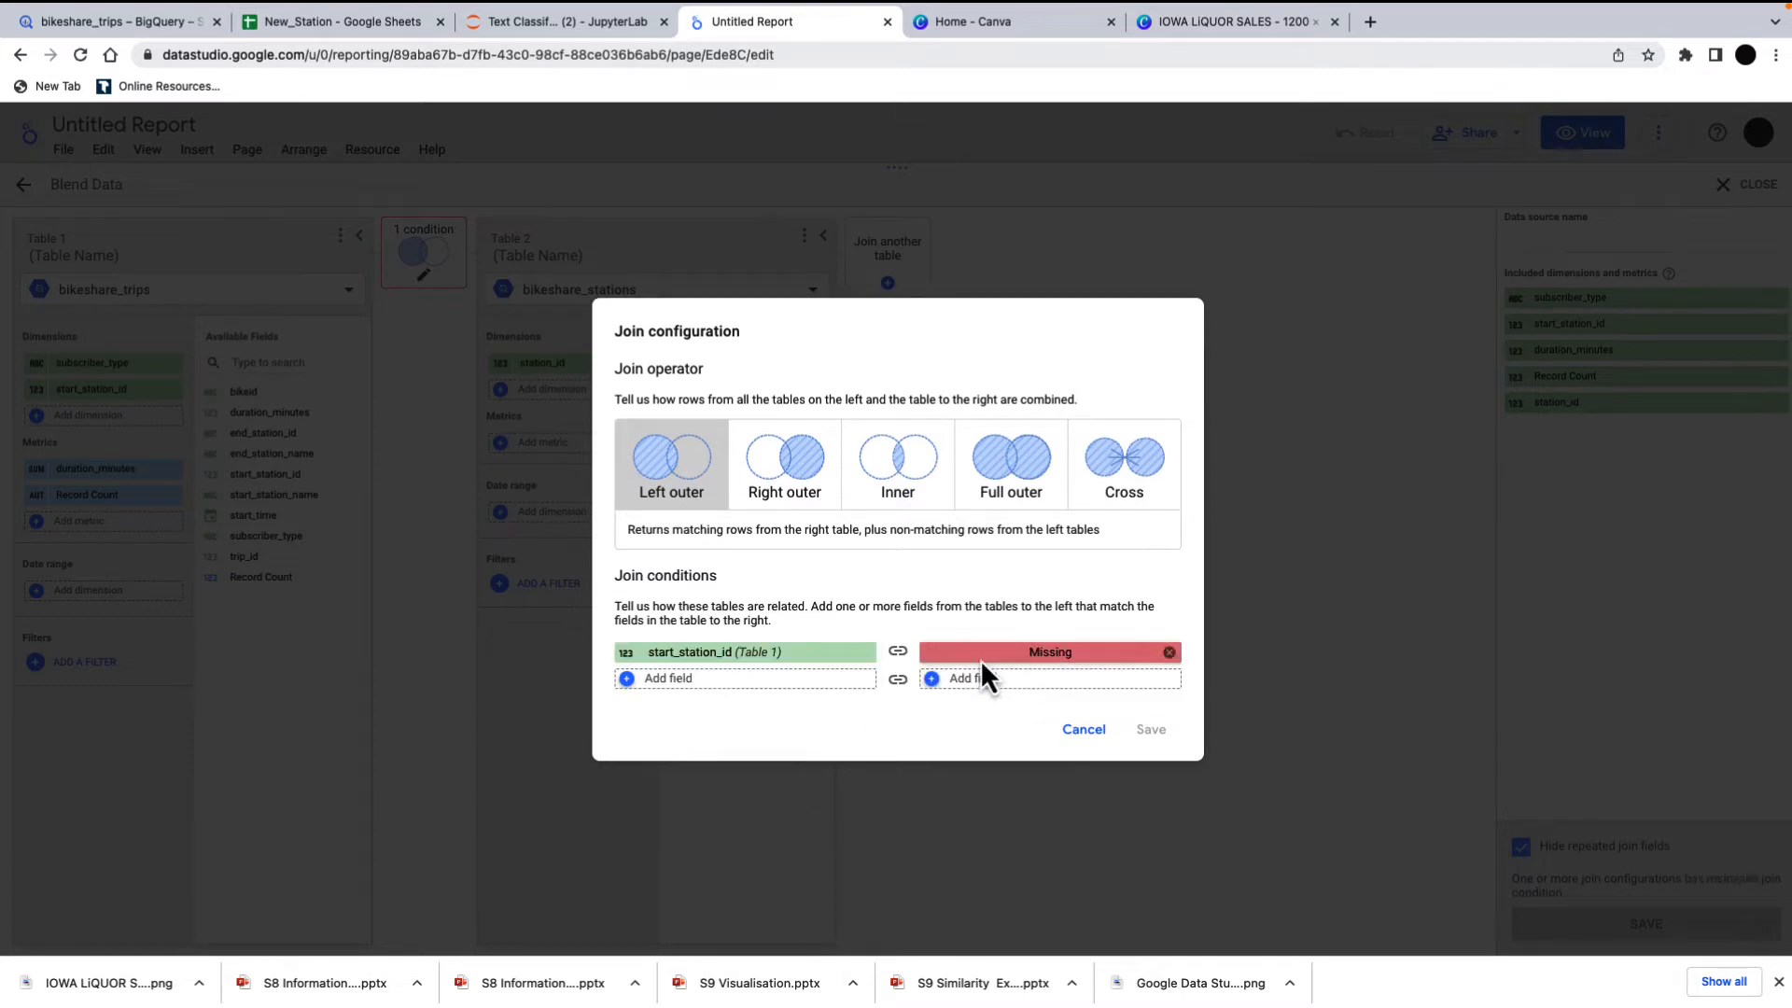
pyautogui.click(1035, 666)
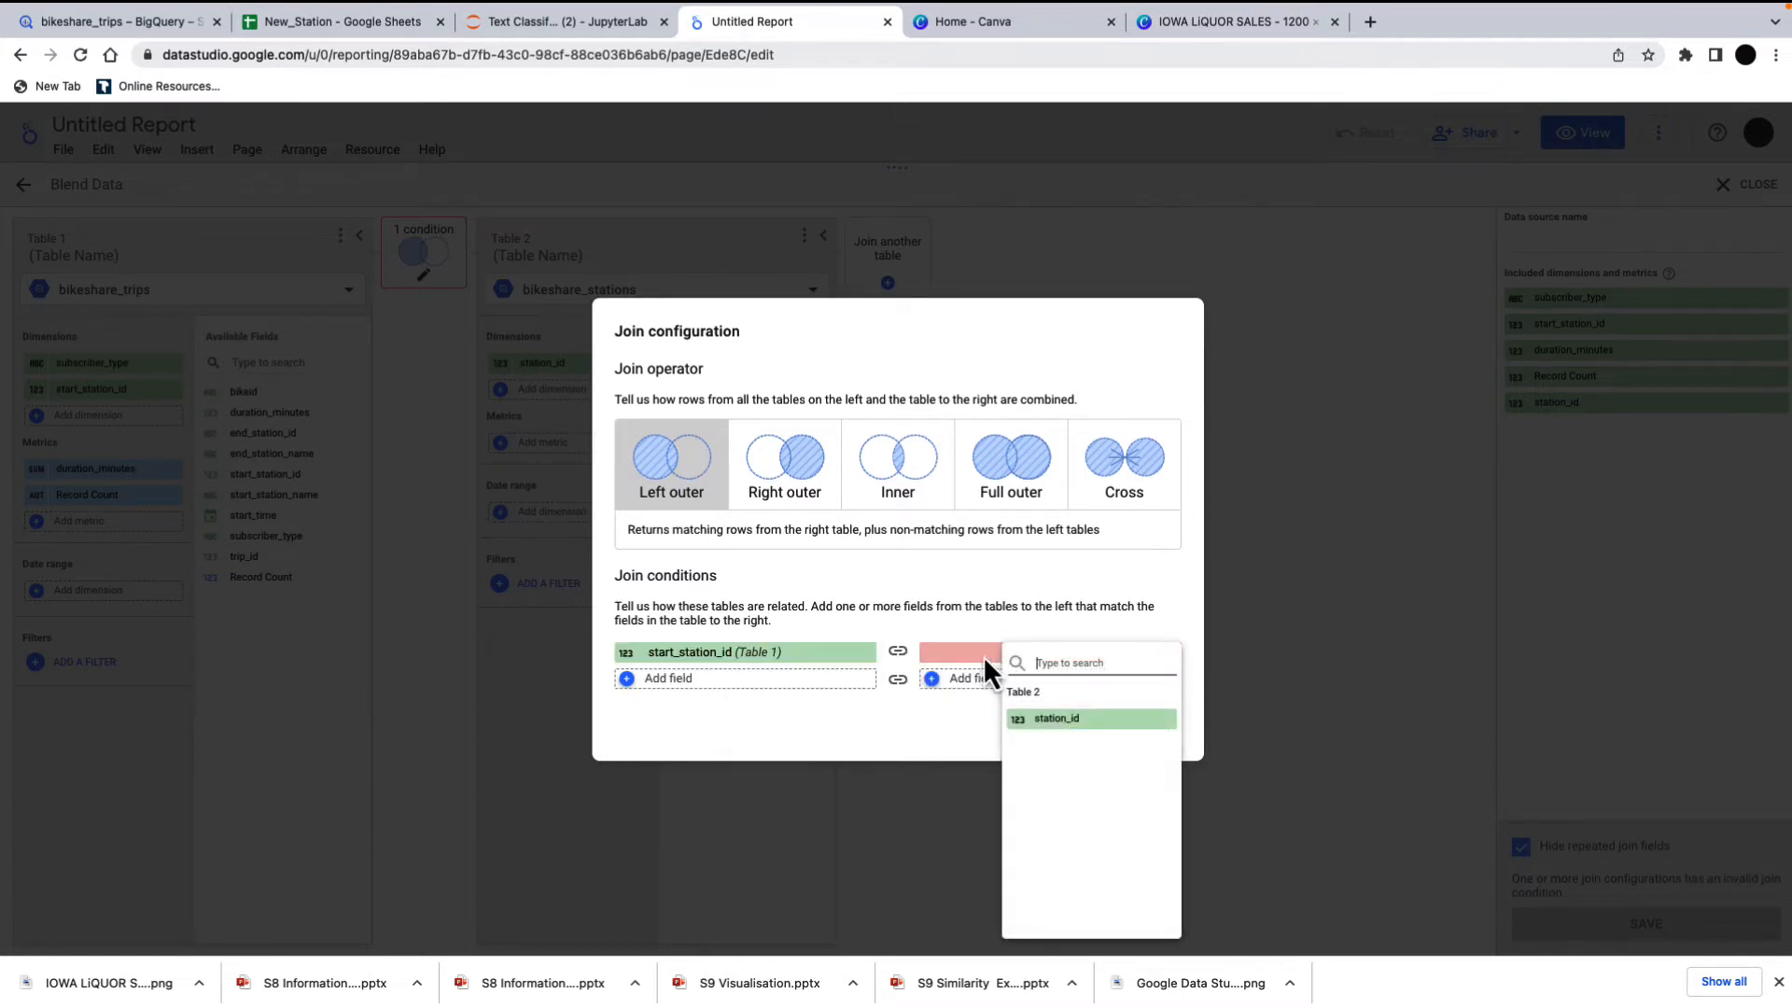
pyautogui.click(1069, 721)
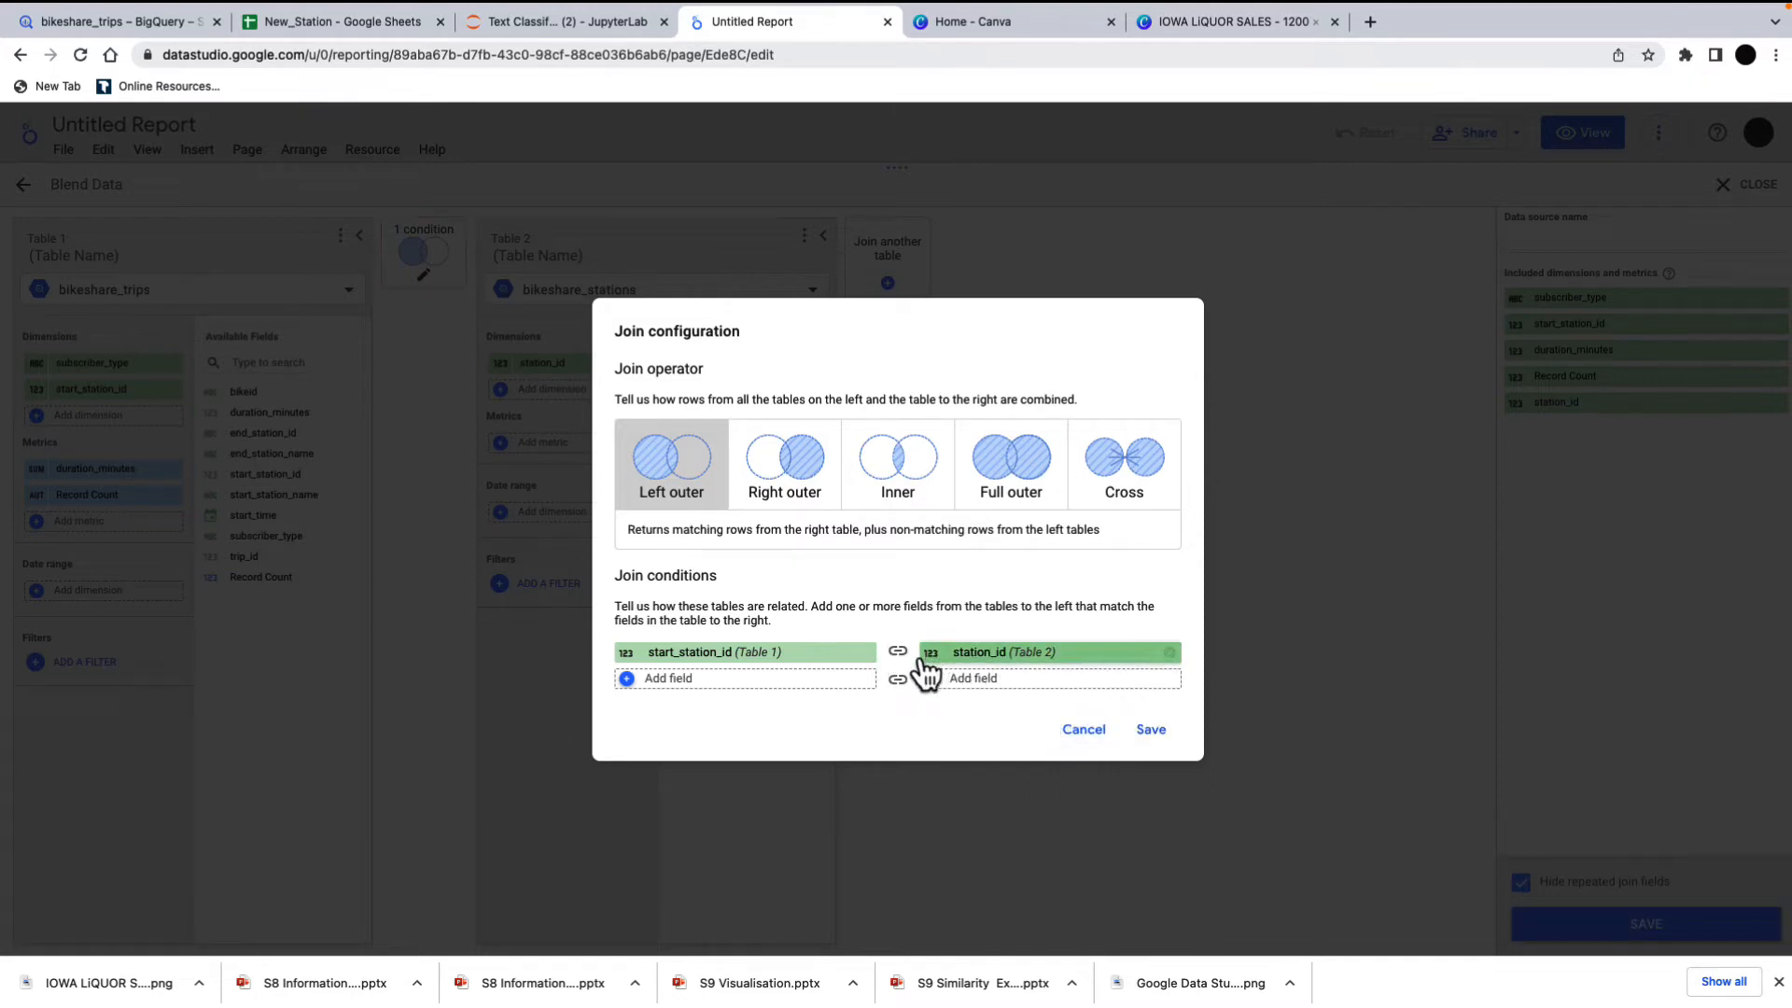
pyautogui.click(1166, 730)
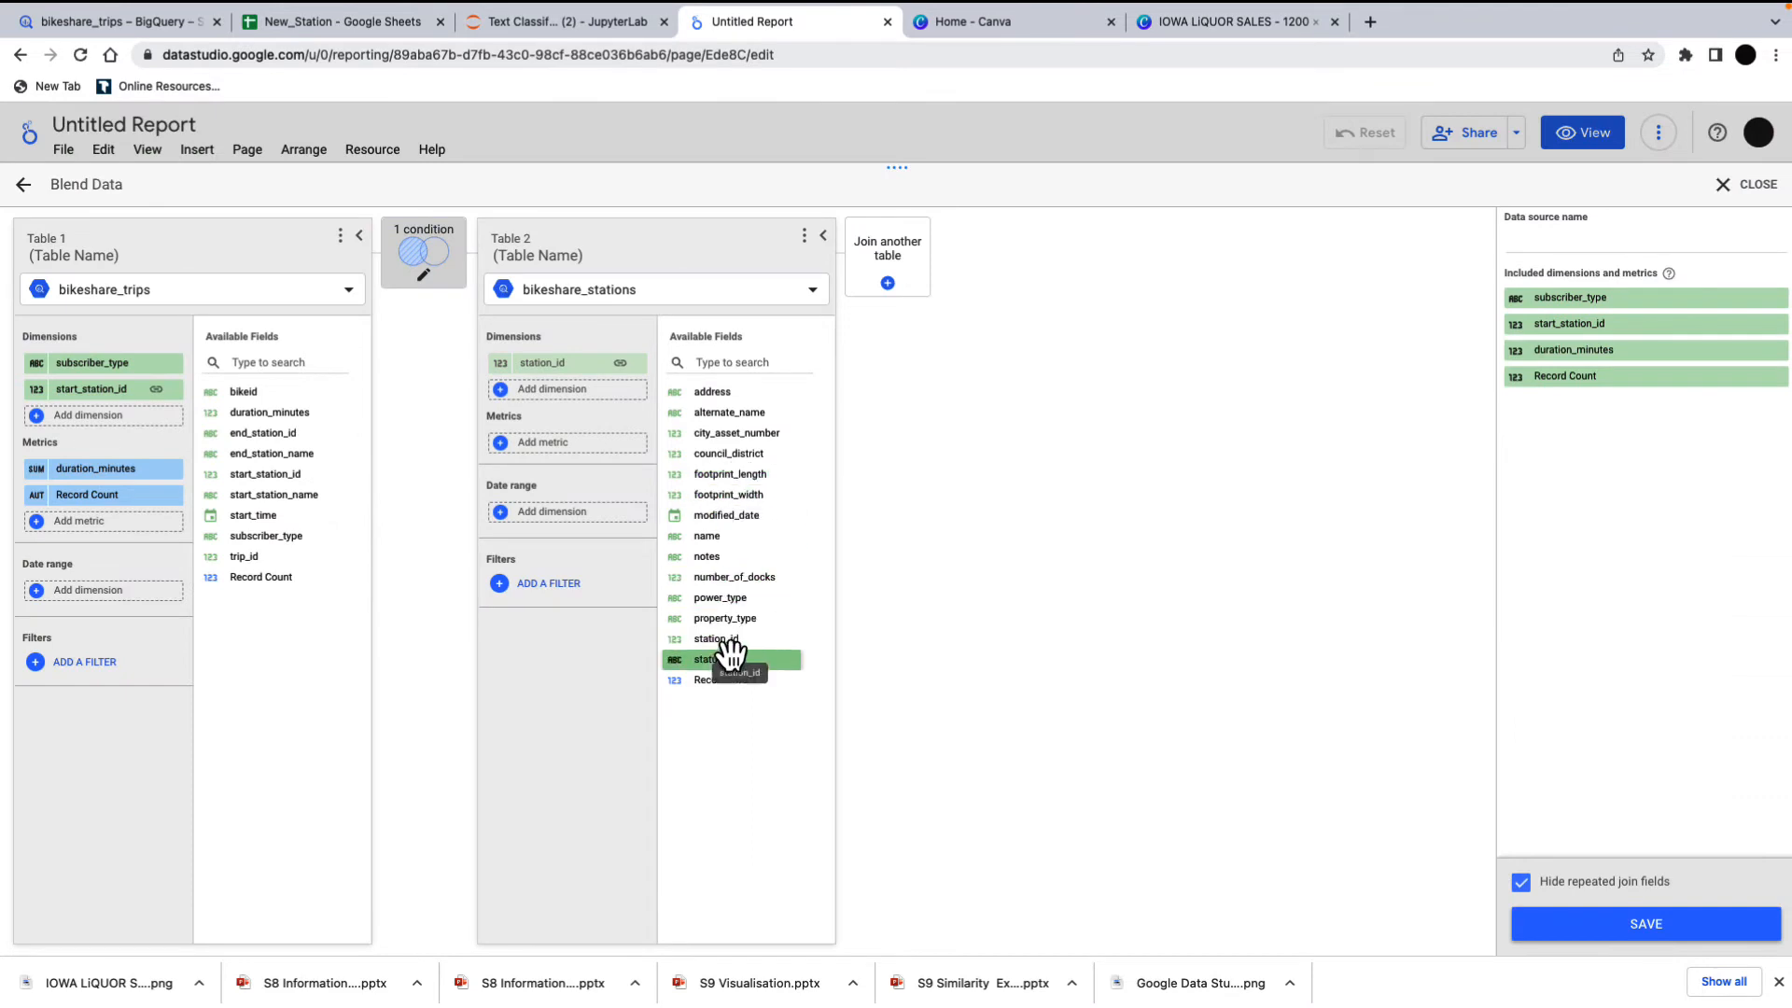
# - Add status and name as dimensions of the bikeshare_stations table in the blend
pyautogui.moveTo(737, 658); pyautogui.dragTo(575, 396)
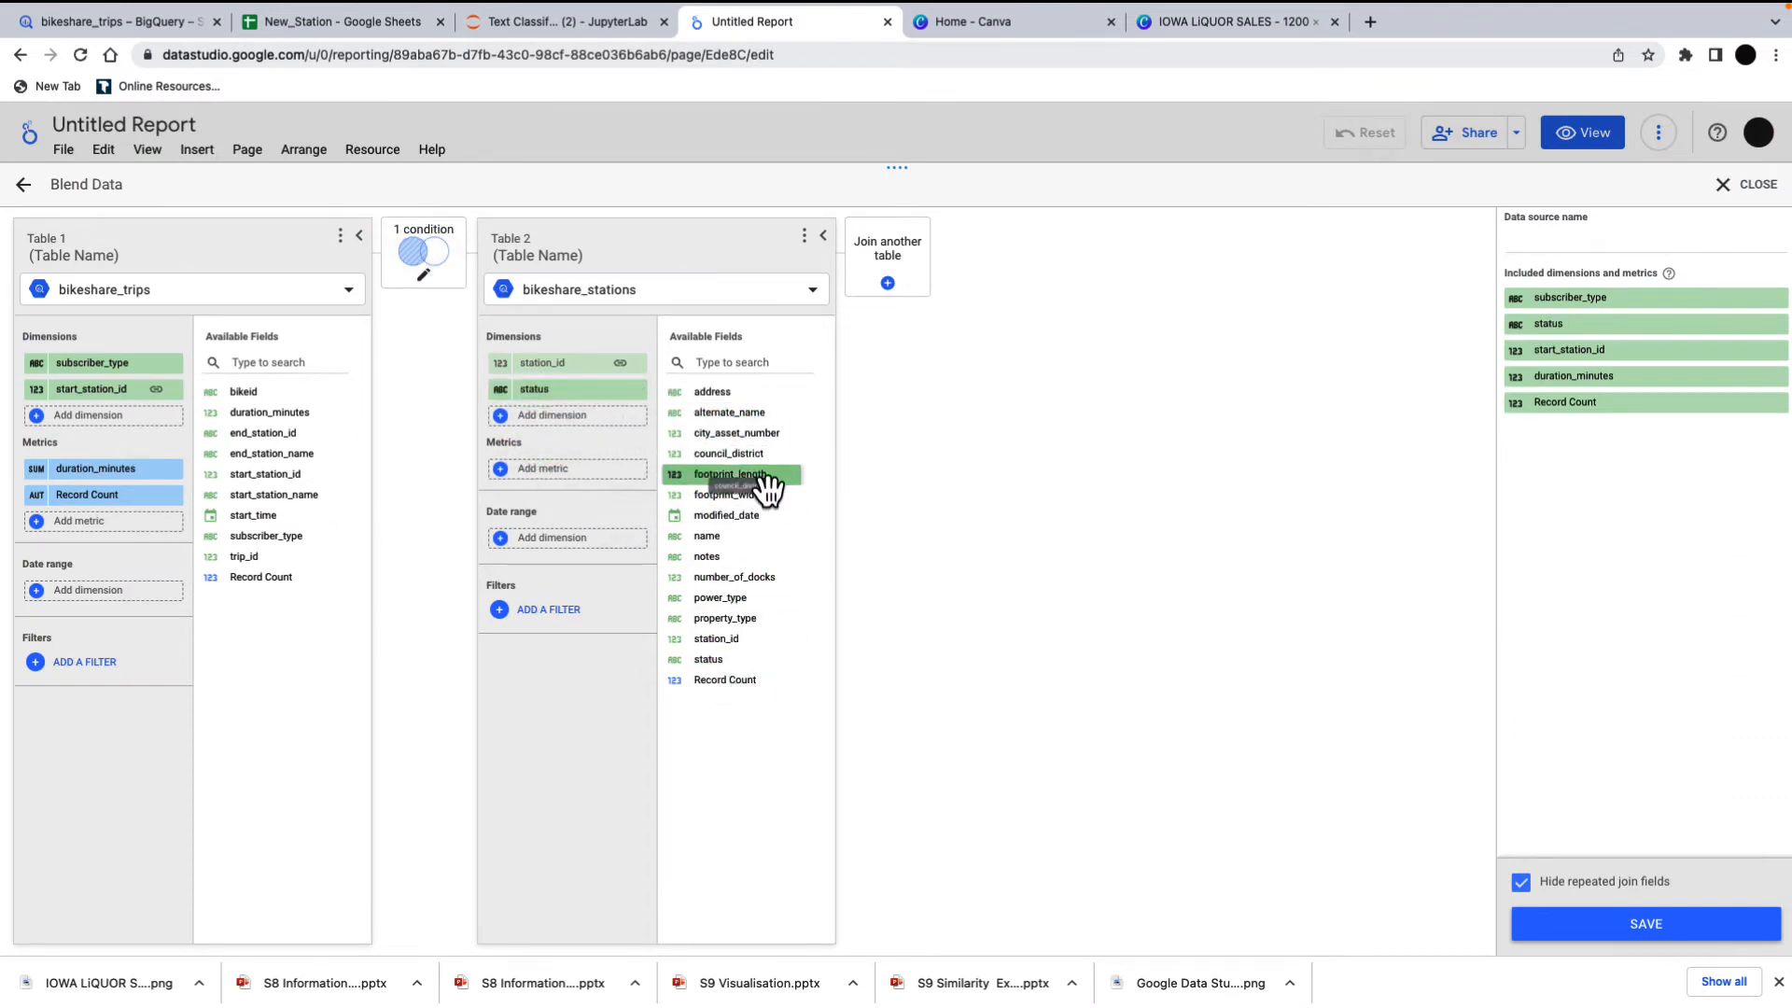
pyautogui.moveTo(749, 536); pyautogui.dragTo(613, 432)
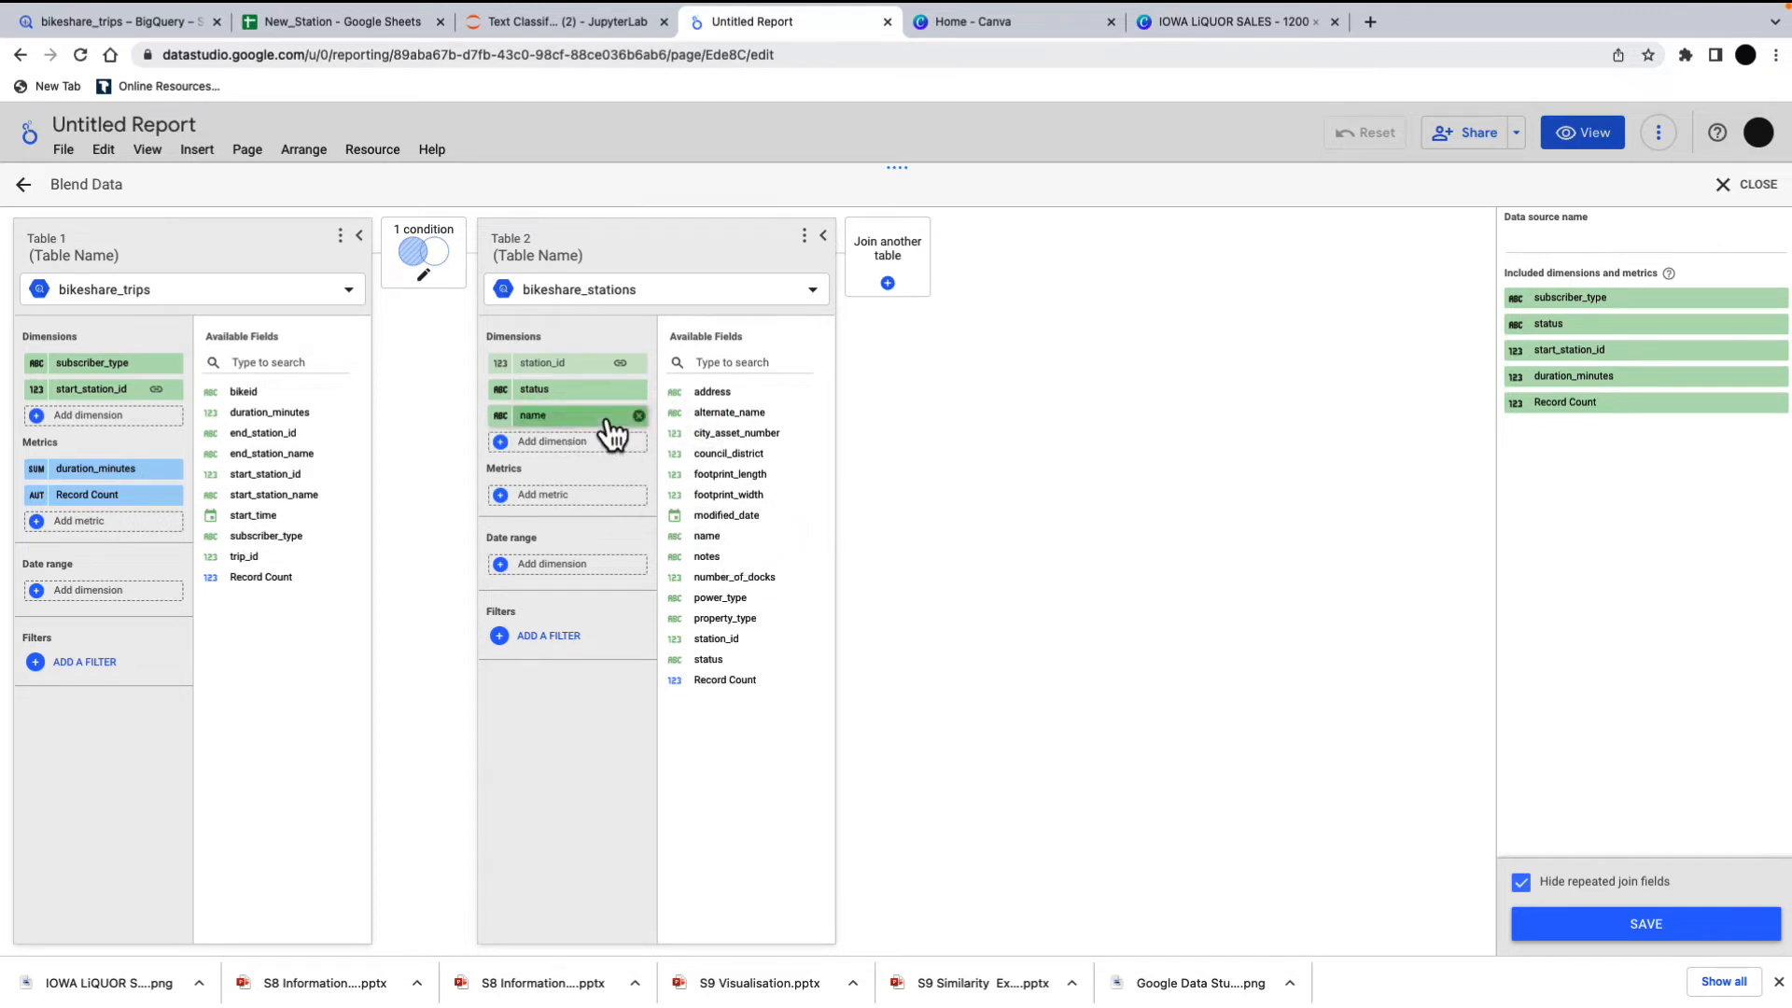
# - Add New_Station - Extract 1 as the blend's third table and remove its name and status dimensions, keeping station_id
pyautogui.click(888, 285)
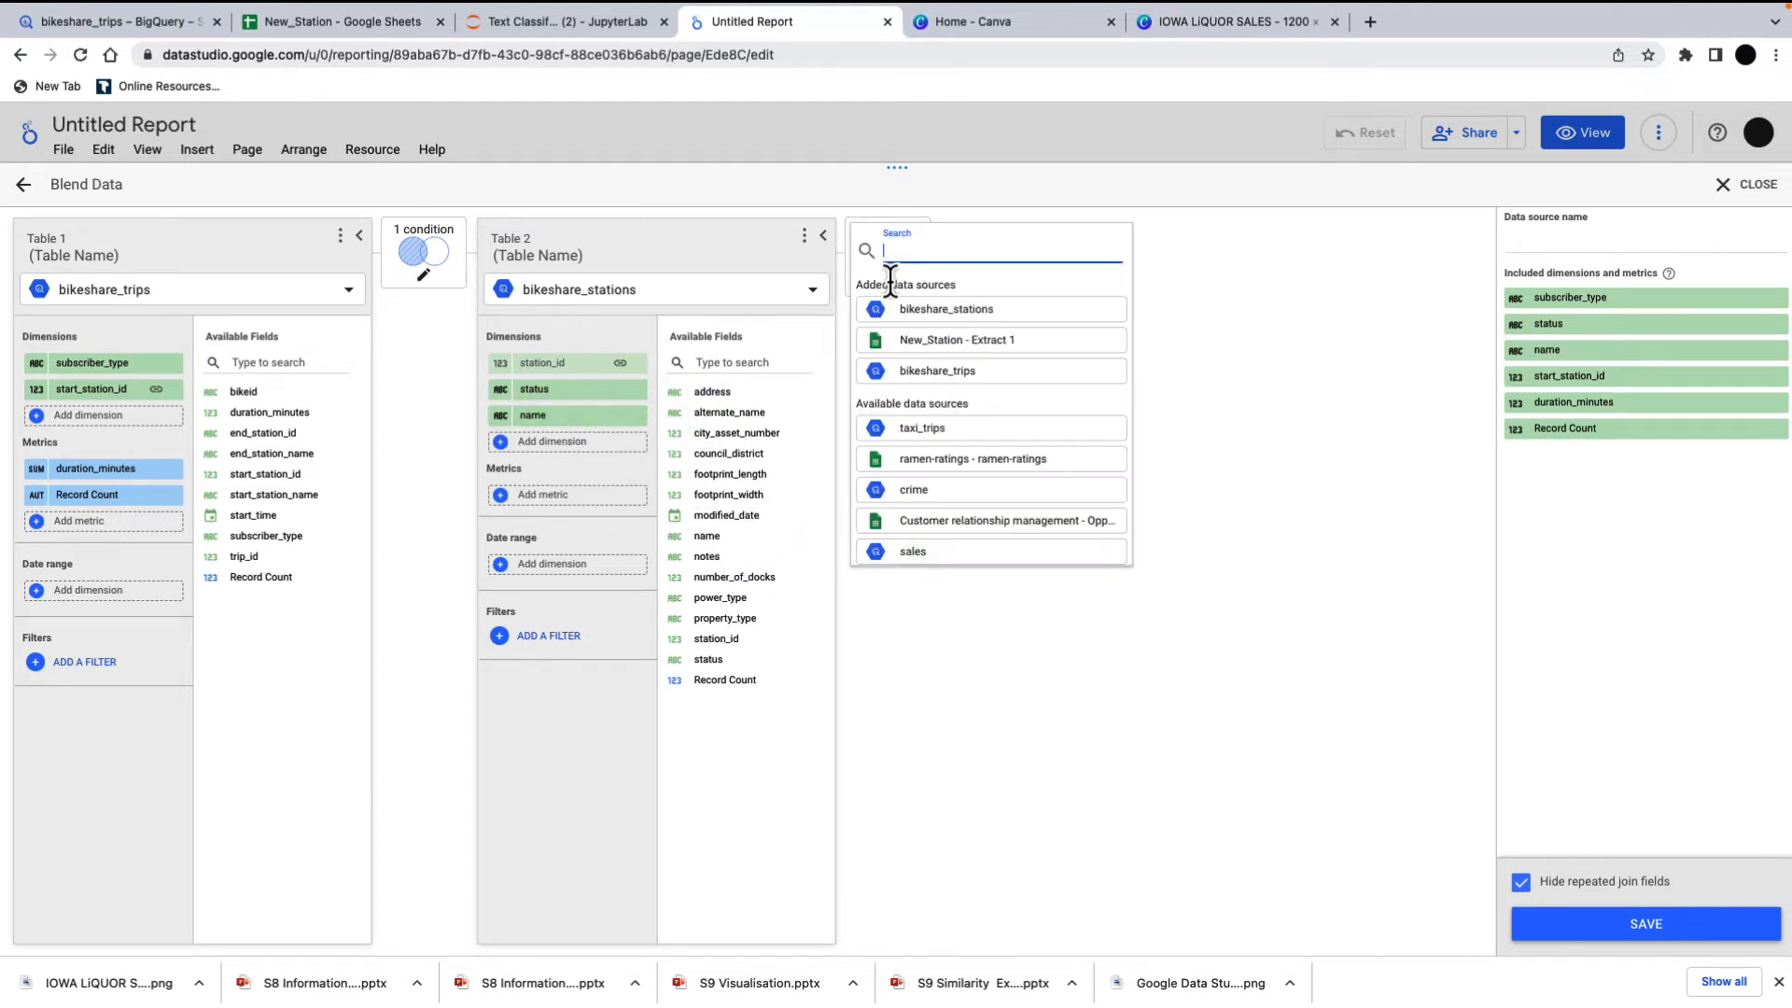
pyautogui.click(954, 340)
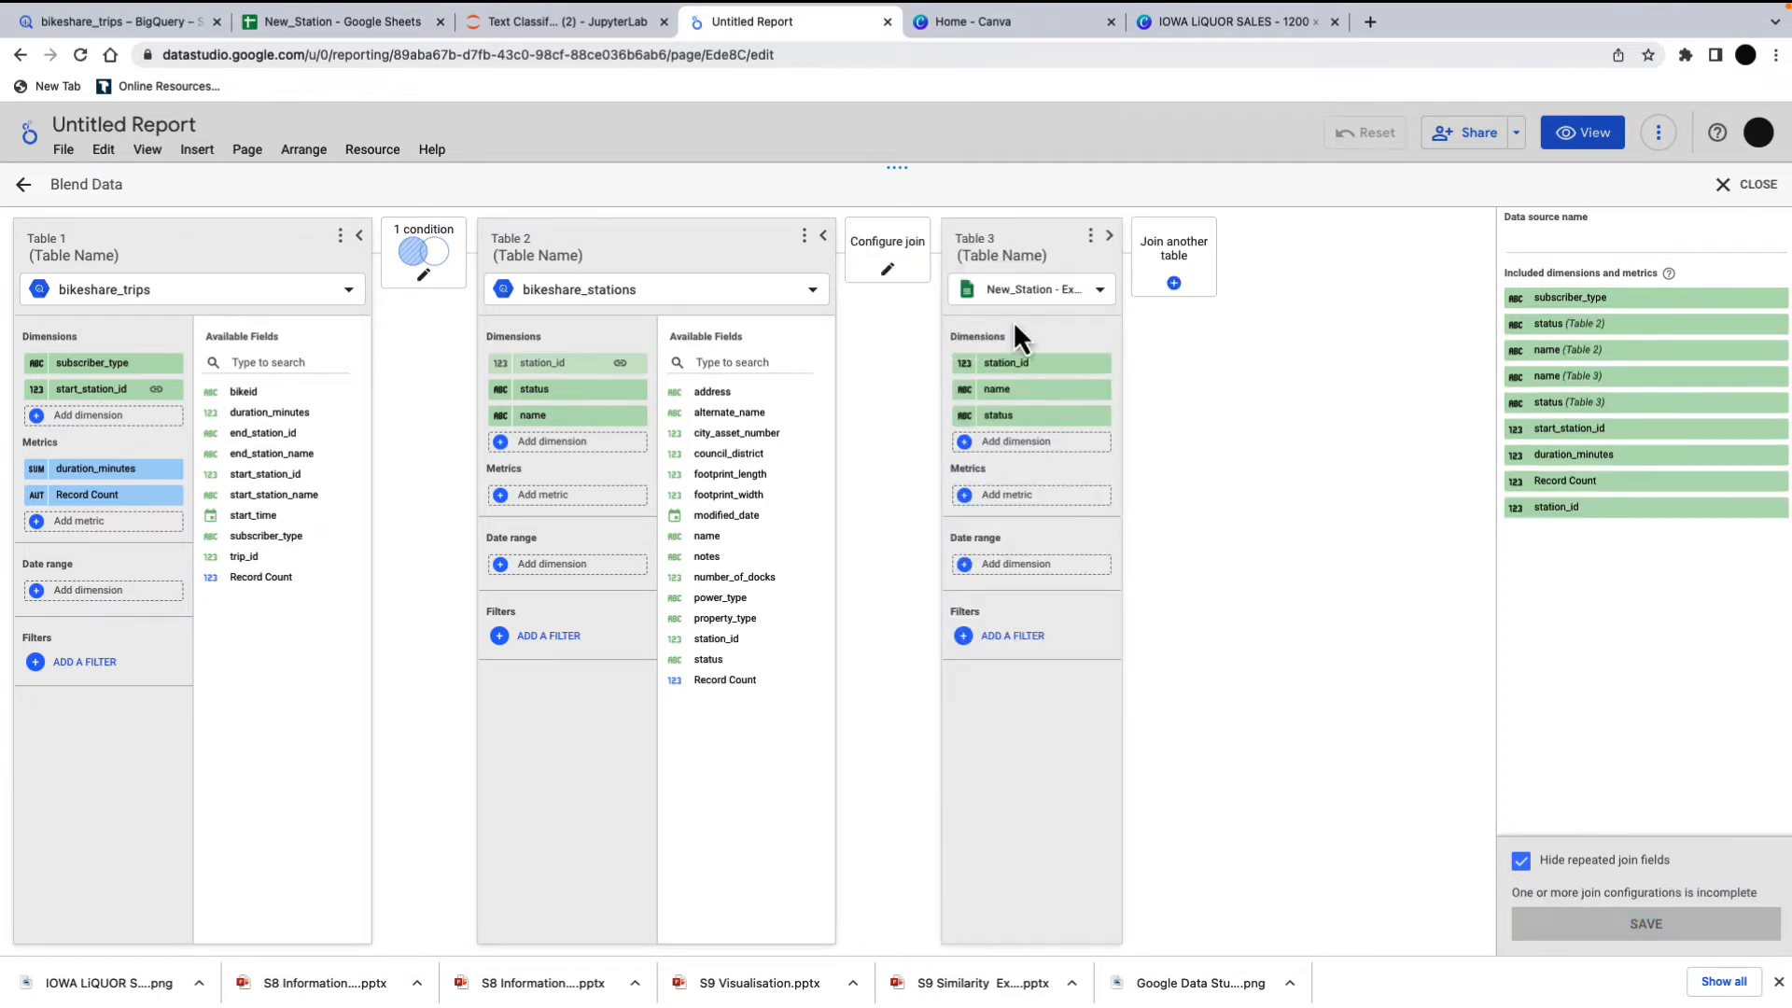
pyautogui.click(1103, 389)
pyautogui.click(1103, 389)
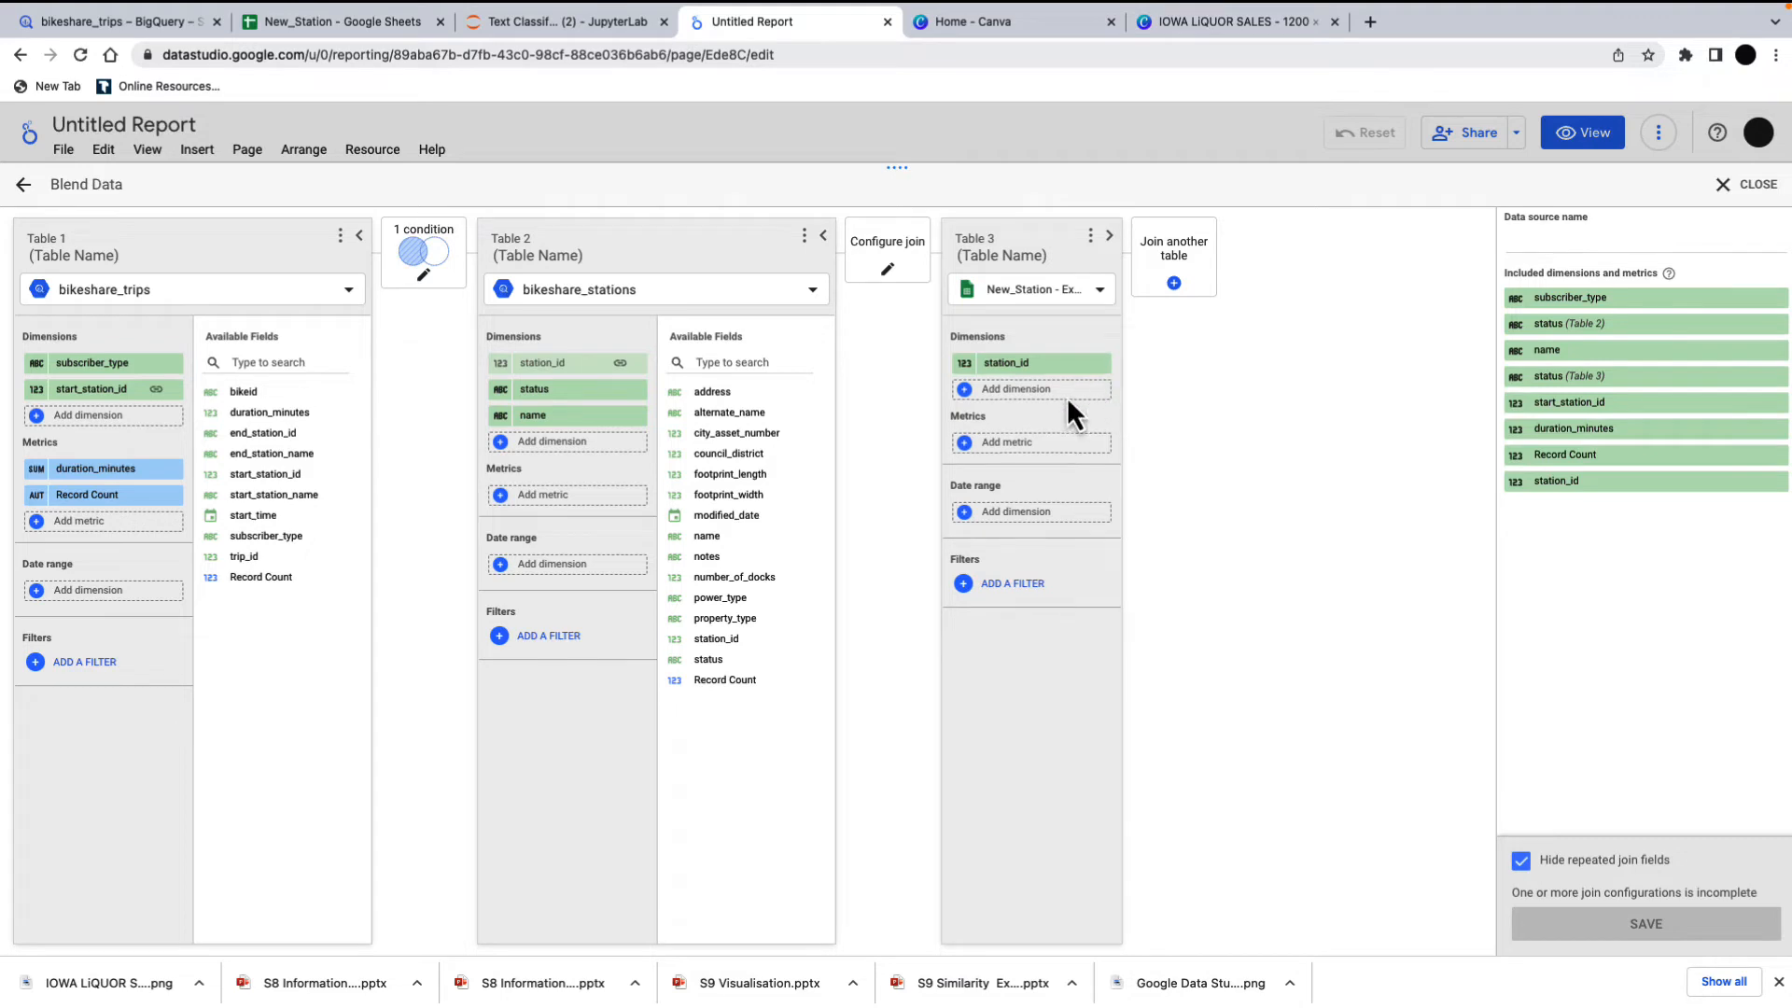
# - Left outer join the New_Station table to bikeshare_stations on station_id, and include its New Station dimension in the saved blend
pyautogui.click(889, 262)
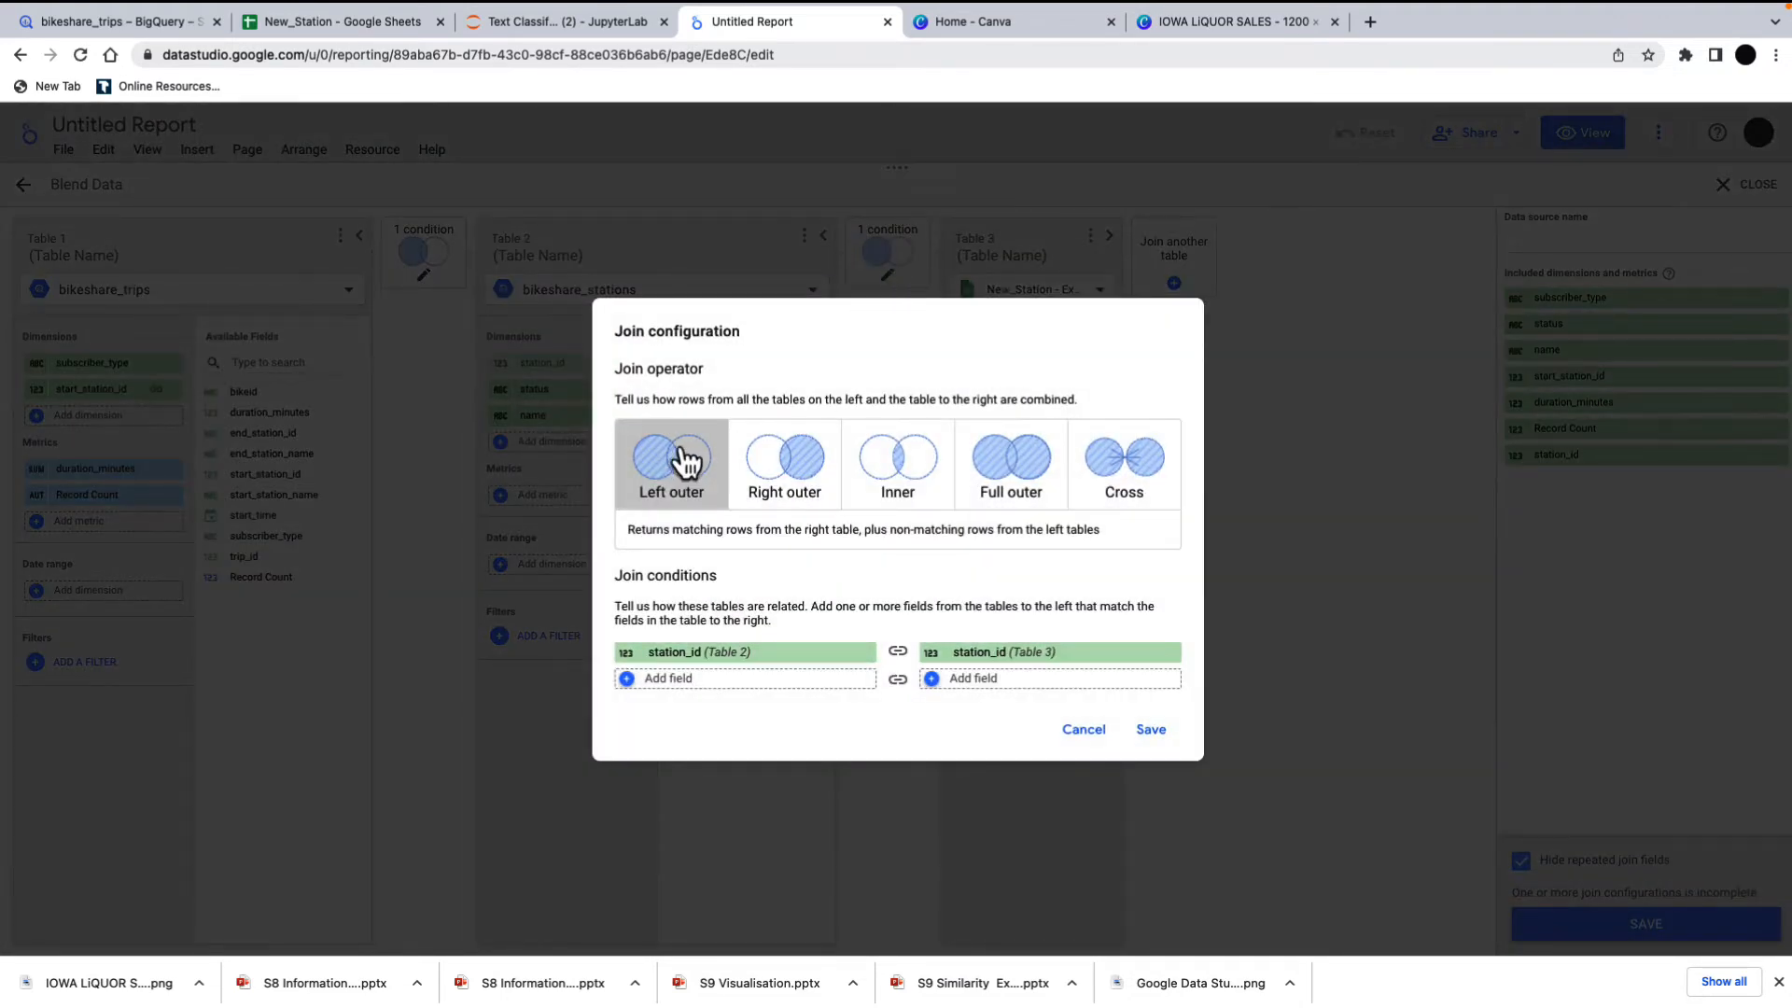
pyautogui.click(1156, 731)
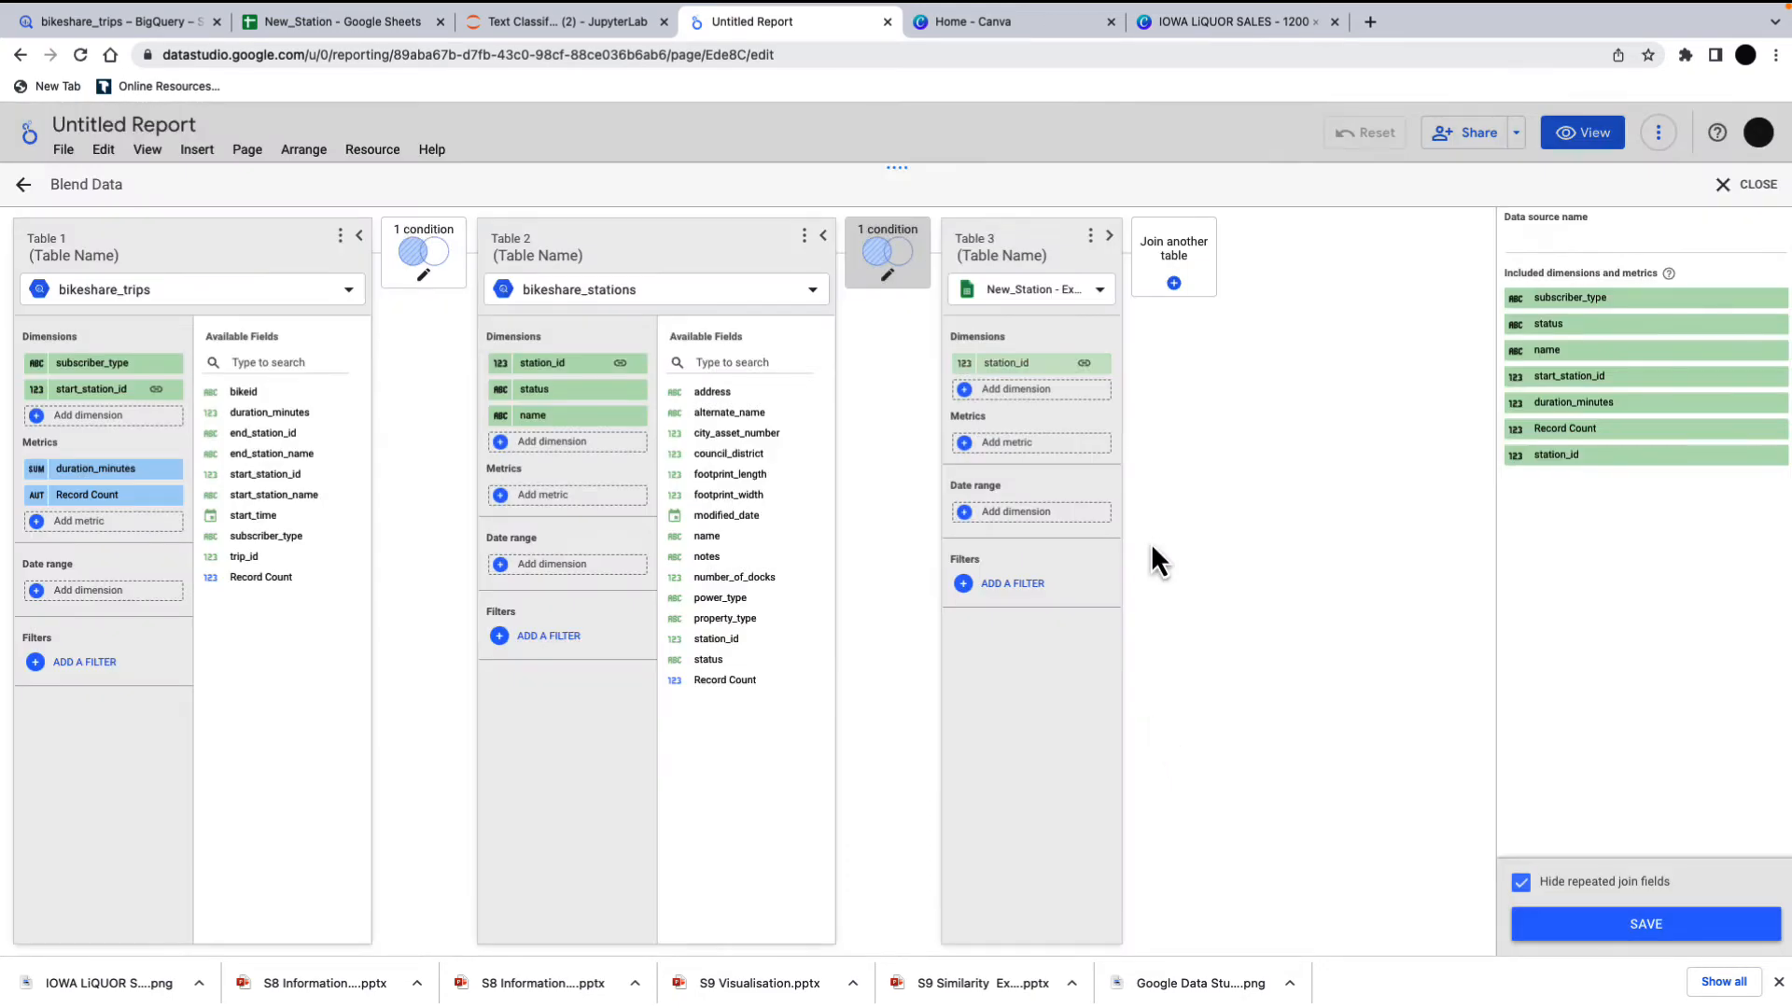
pyautogui.click(1022, 390)
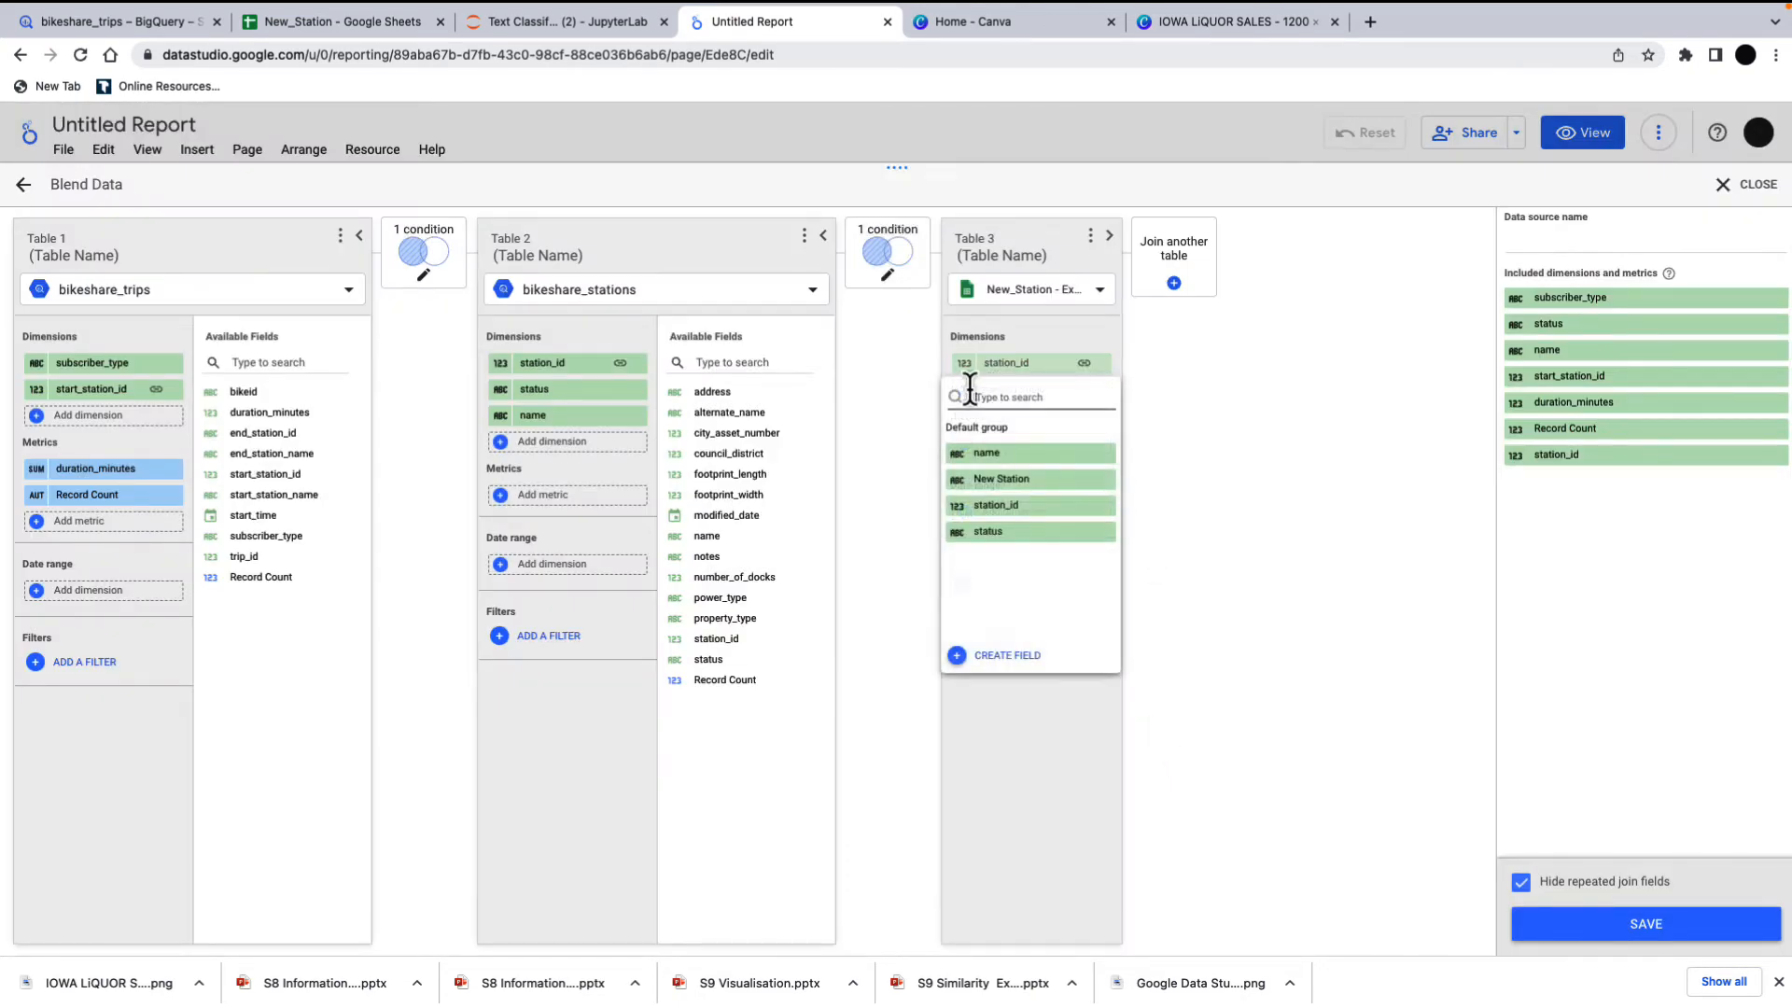
pyautogui.click(1038, 479)
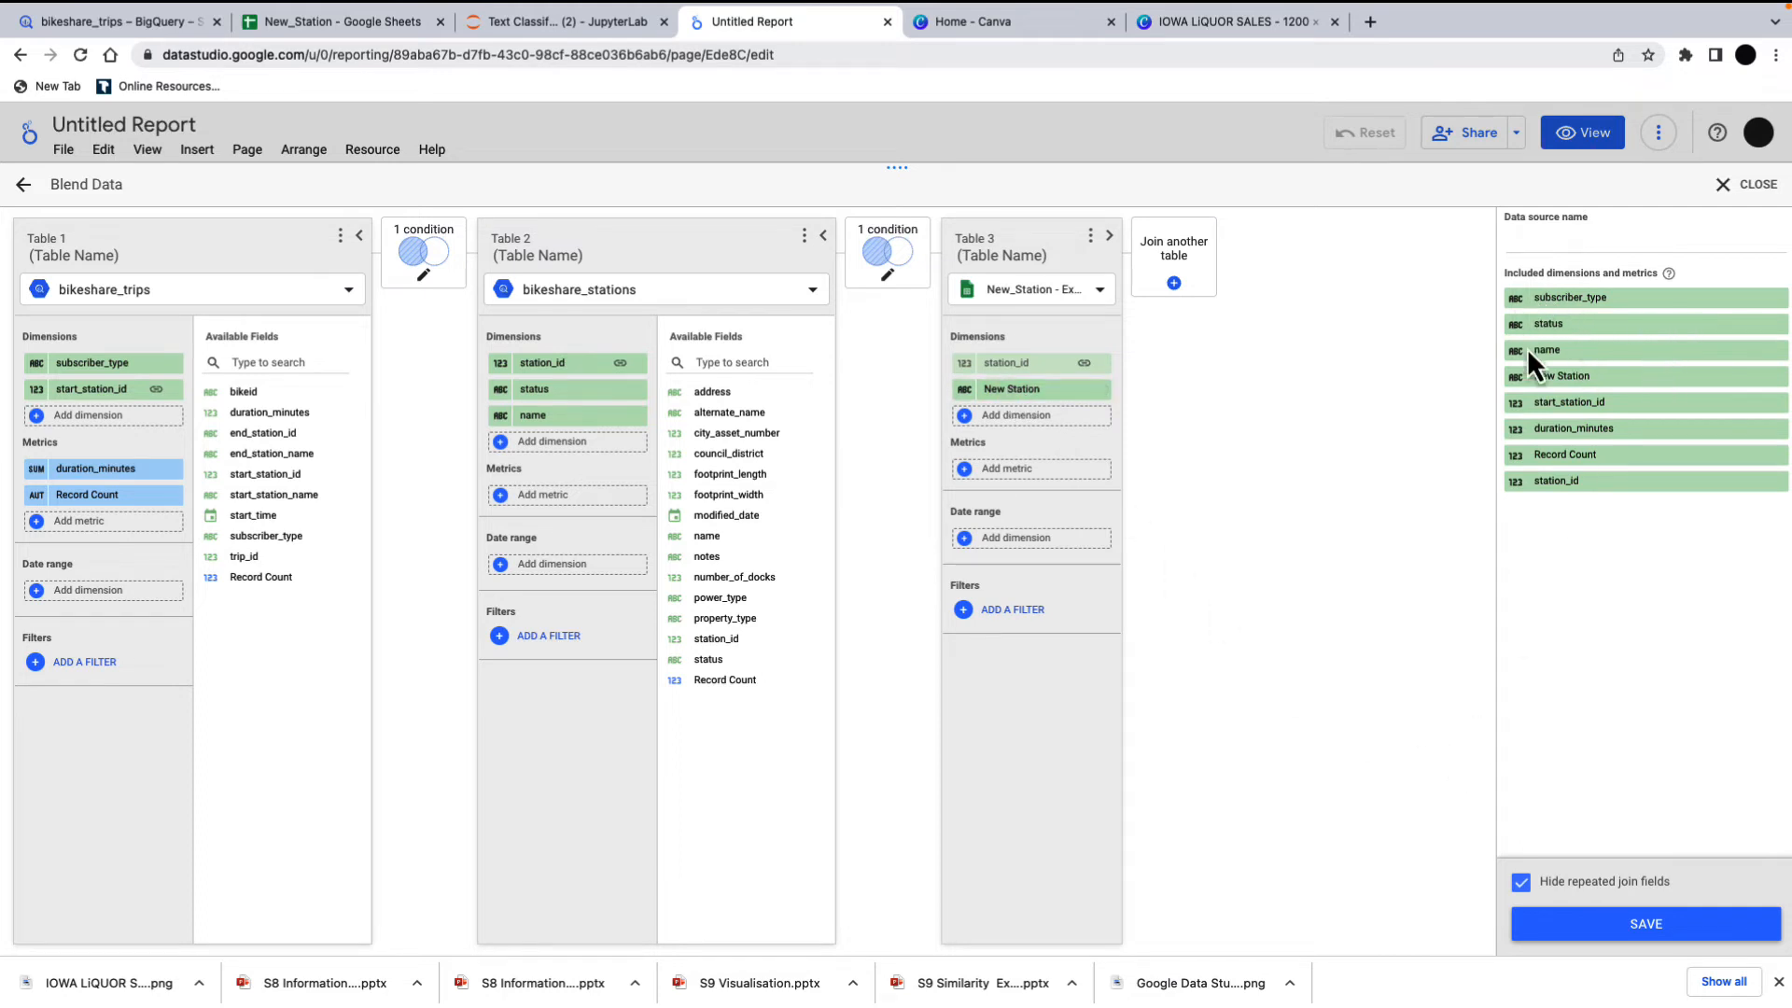
pyautogui.click(1647, 939)
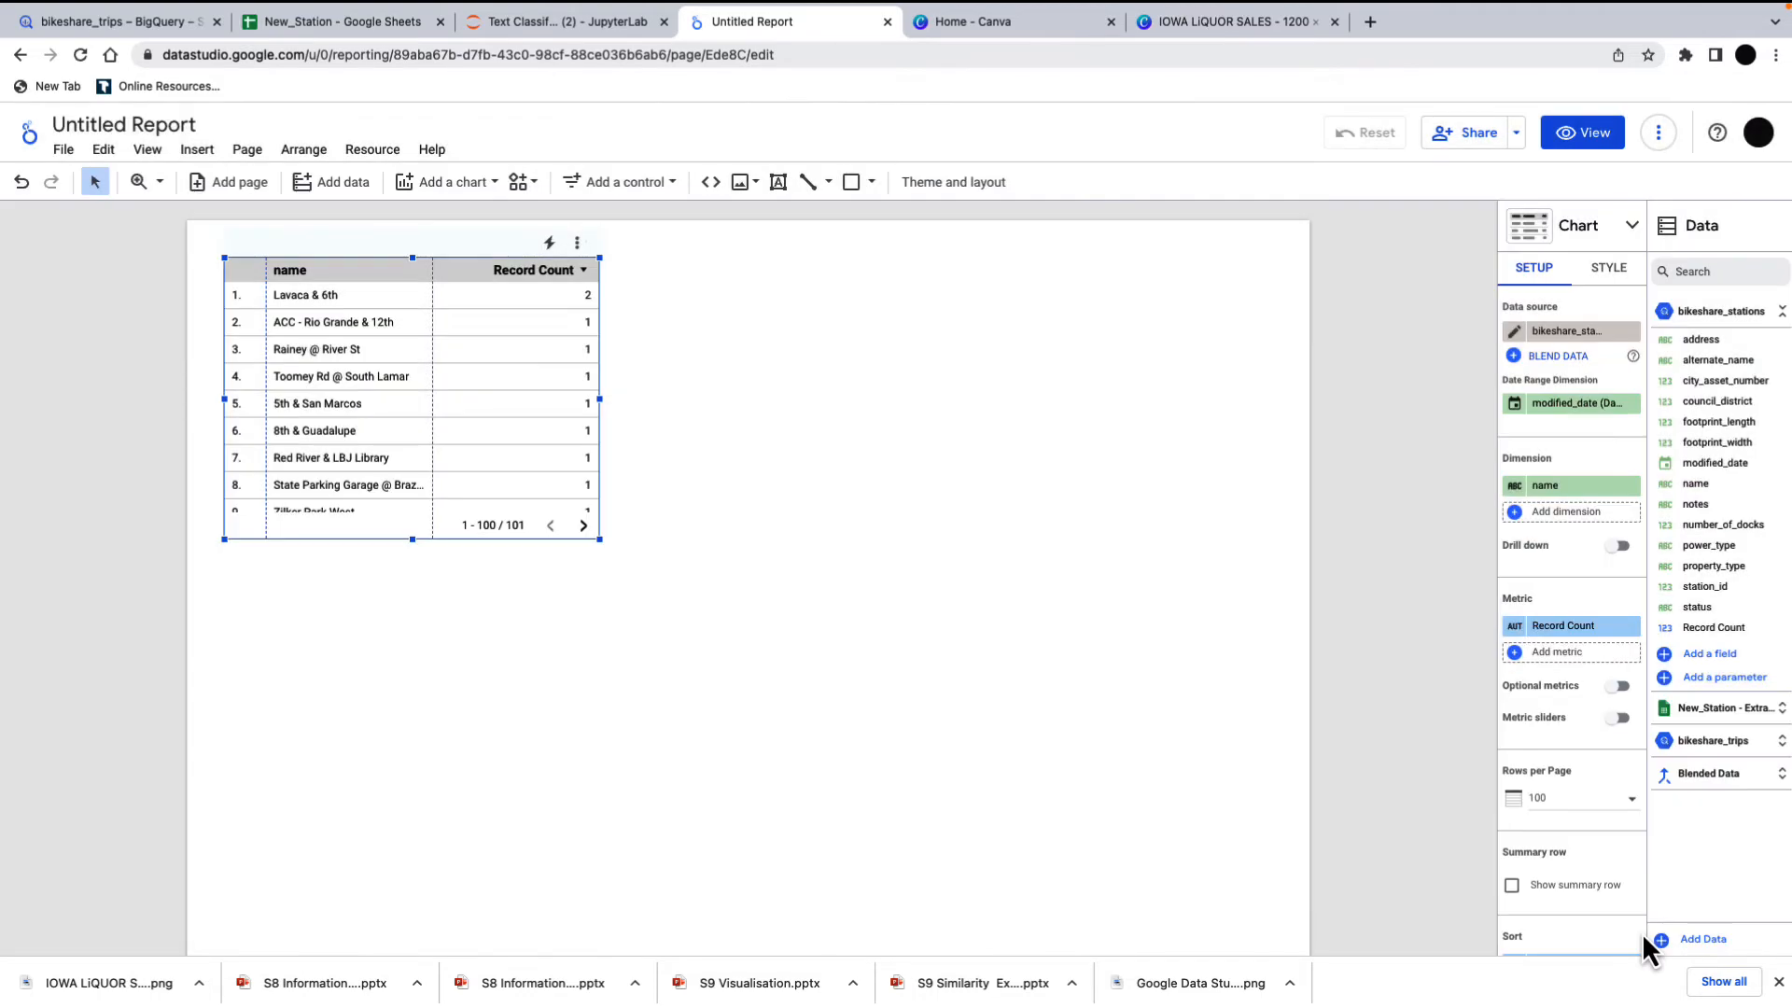
# - Delete the default name and Record Count table from the report page
pyautogui.click(1779, 314)
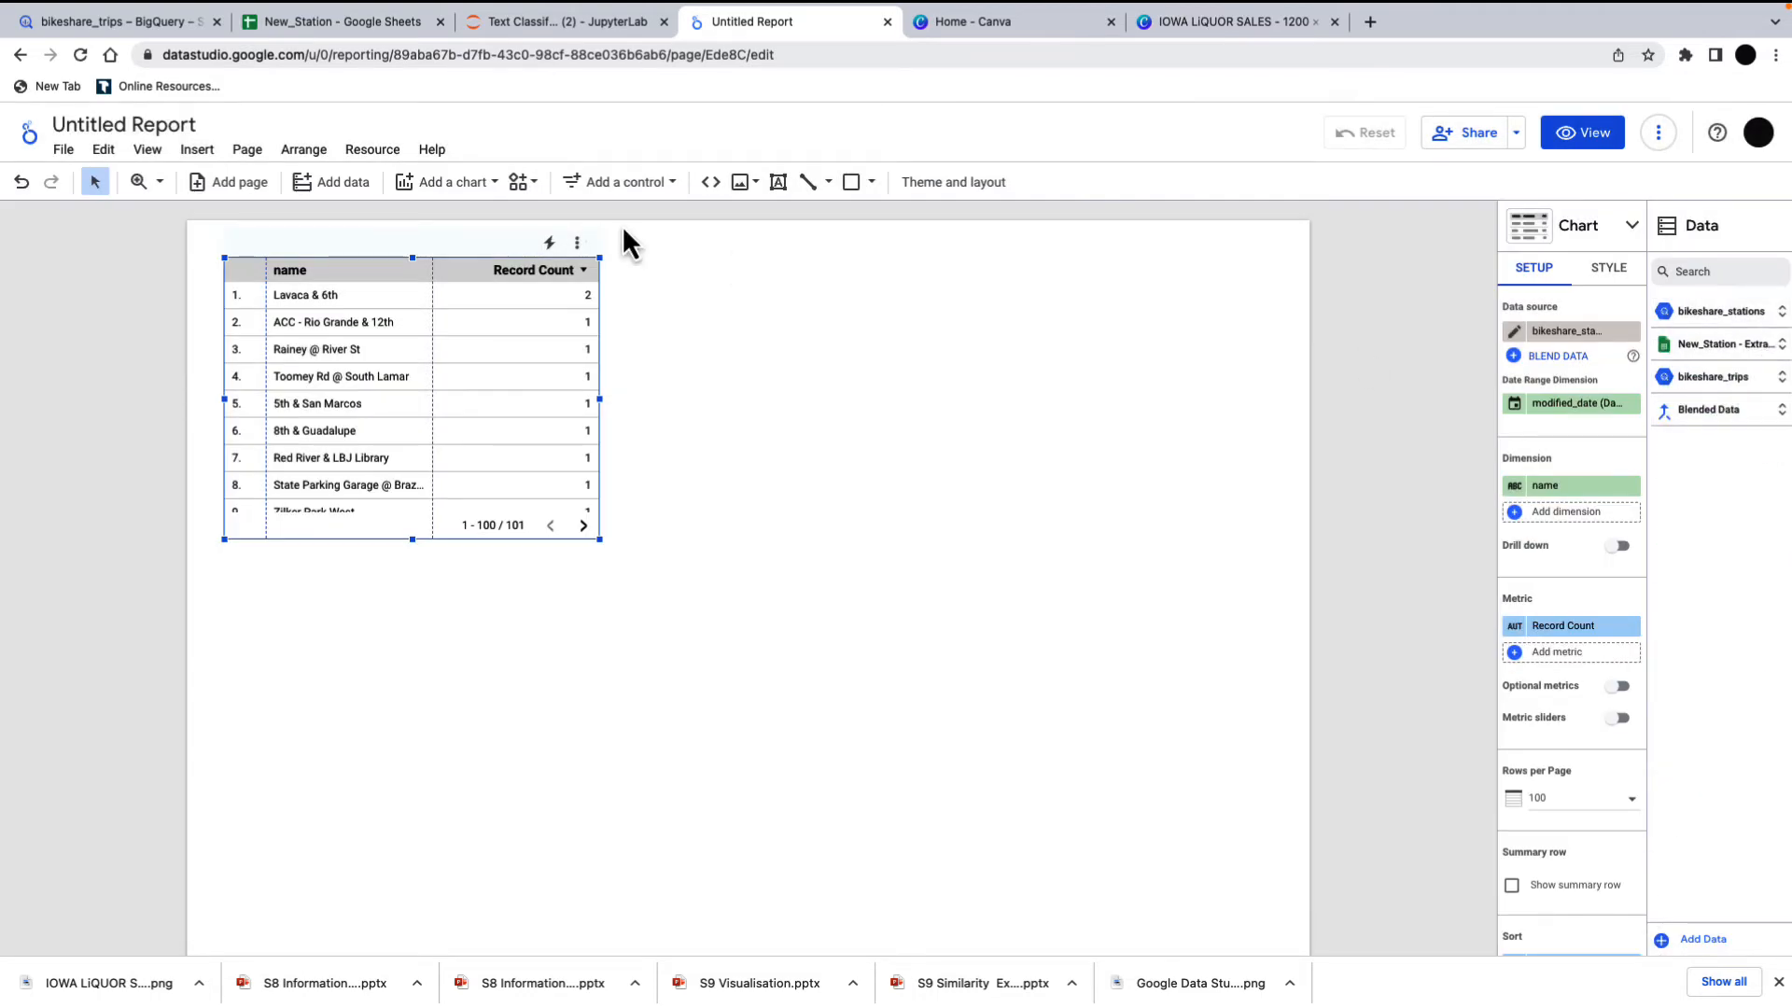
pyautogui.click(515, 259)
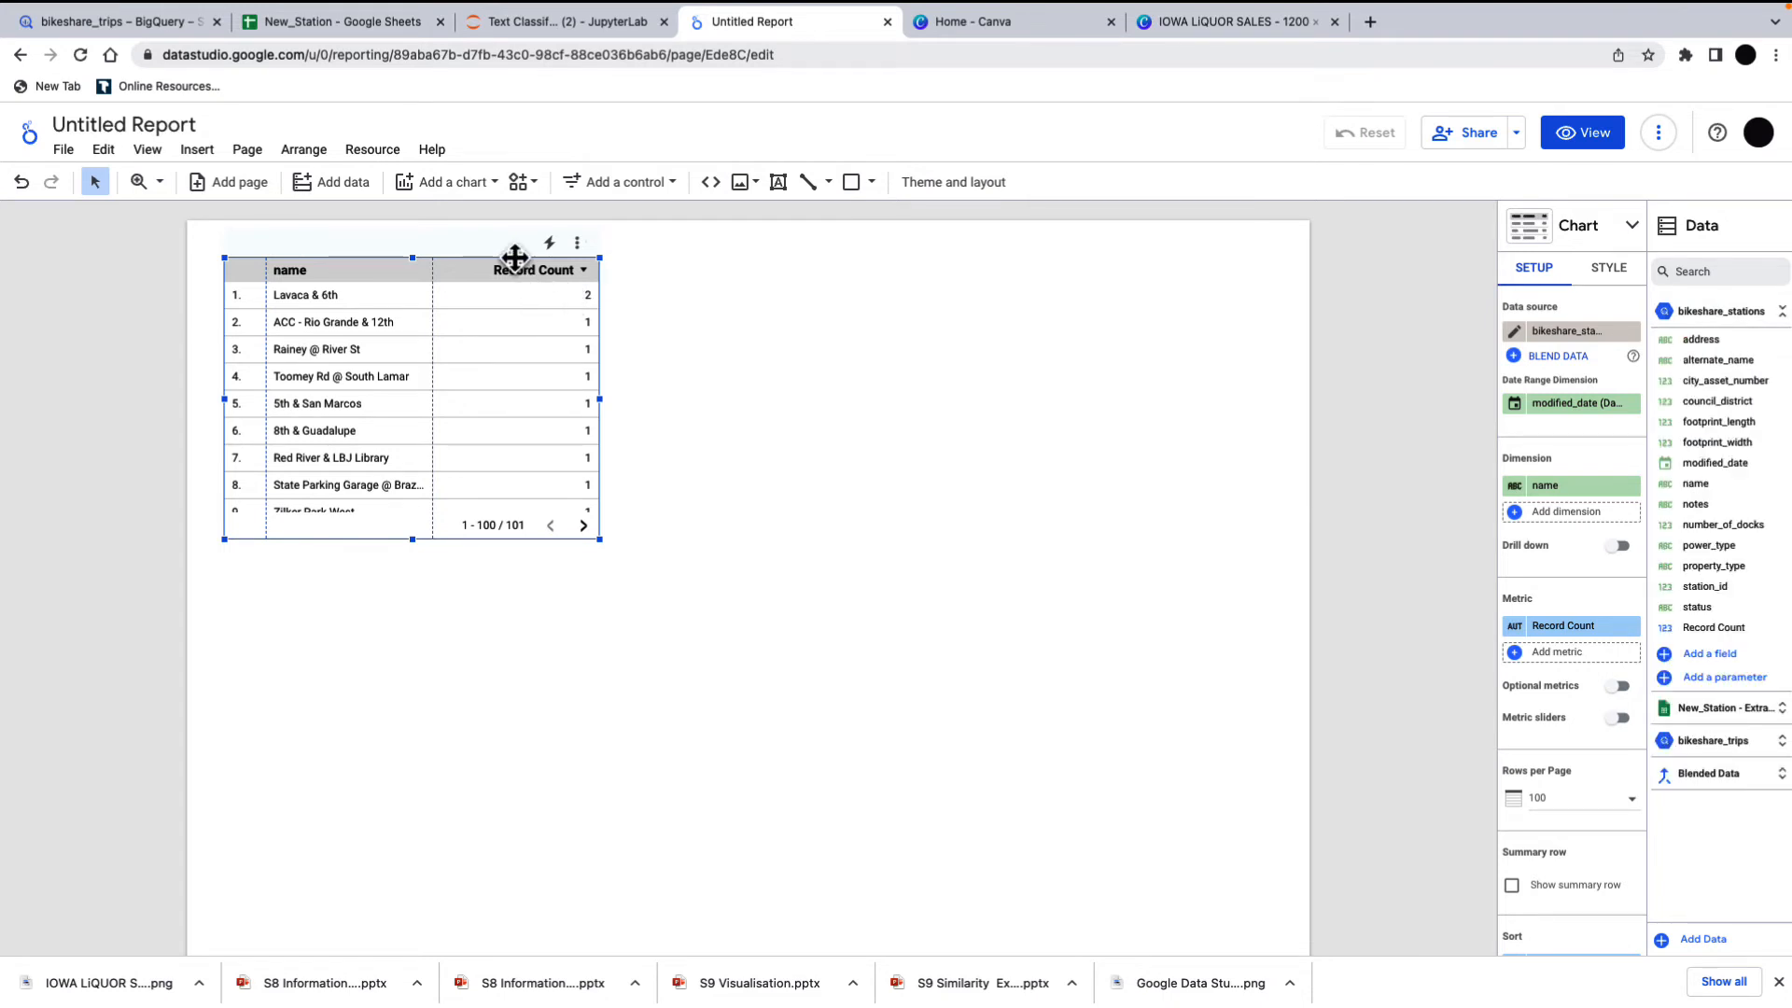
pyautogui.press('Delete')
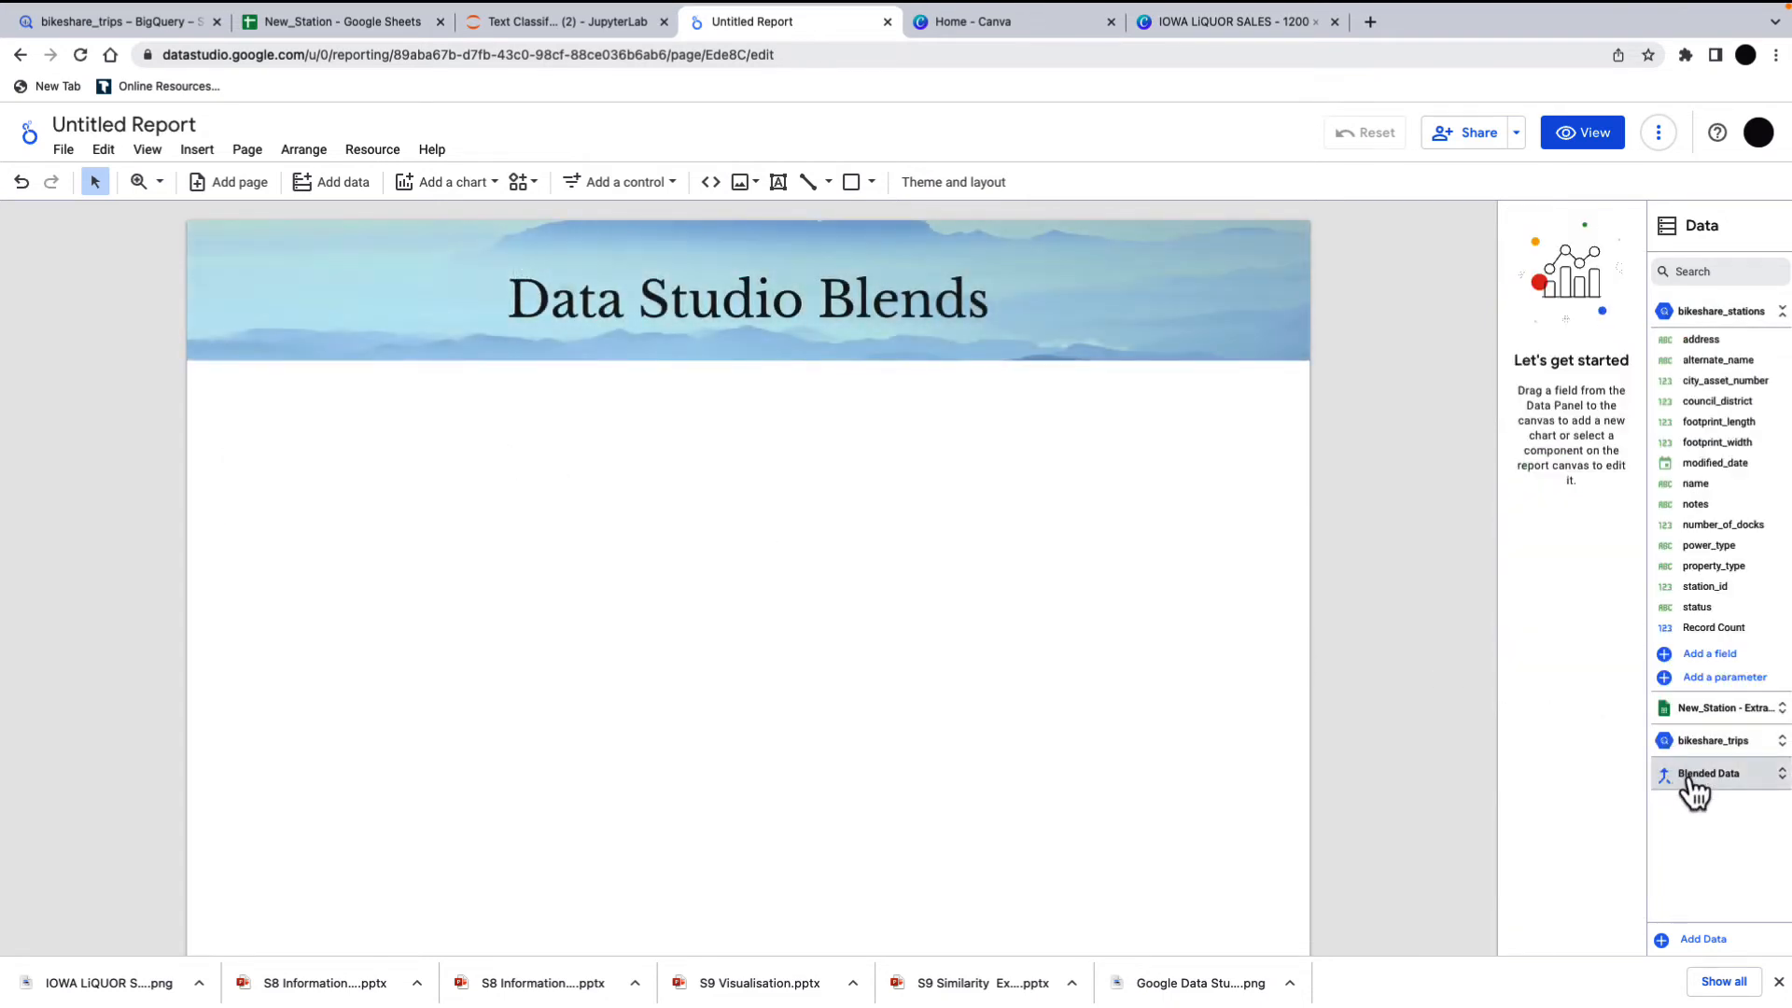
# - Create a table from the Blended Data name field below the Data Studio Blends banner and enlarge it to about three-quarters of the page width
pyautogui.click(1687, 775)
pyautogui.scroll(-1, 1736, 854)
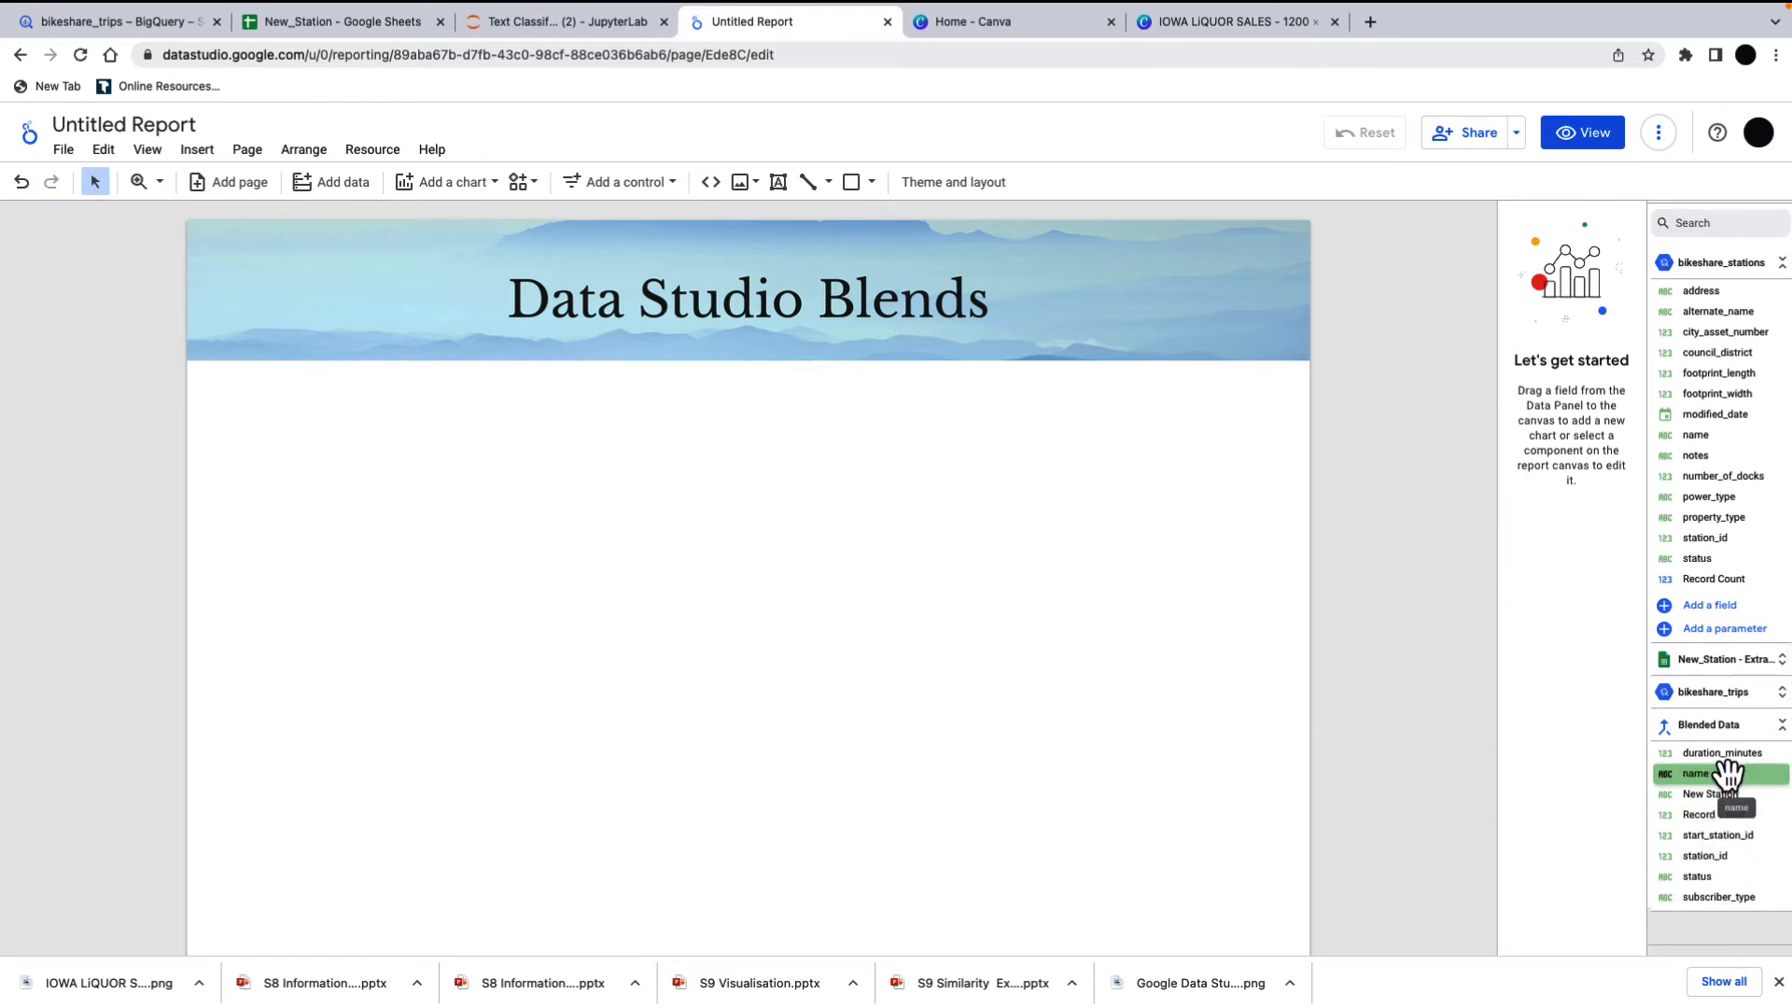
pyautogui.moveTo(1727, 775); pyautogui.dragTo(433, 532)
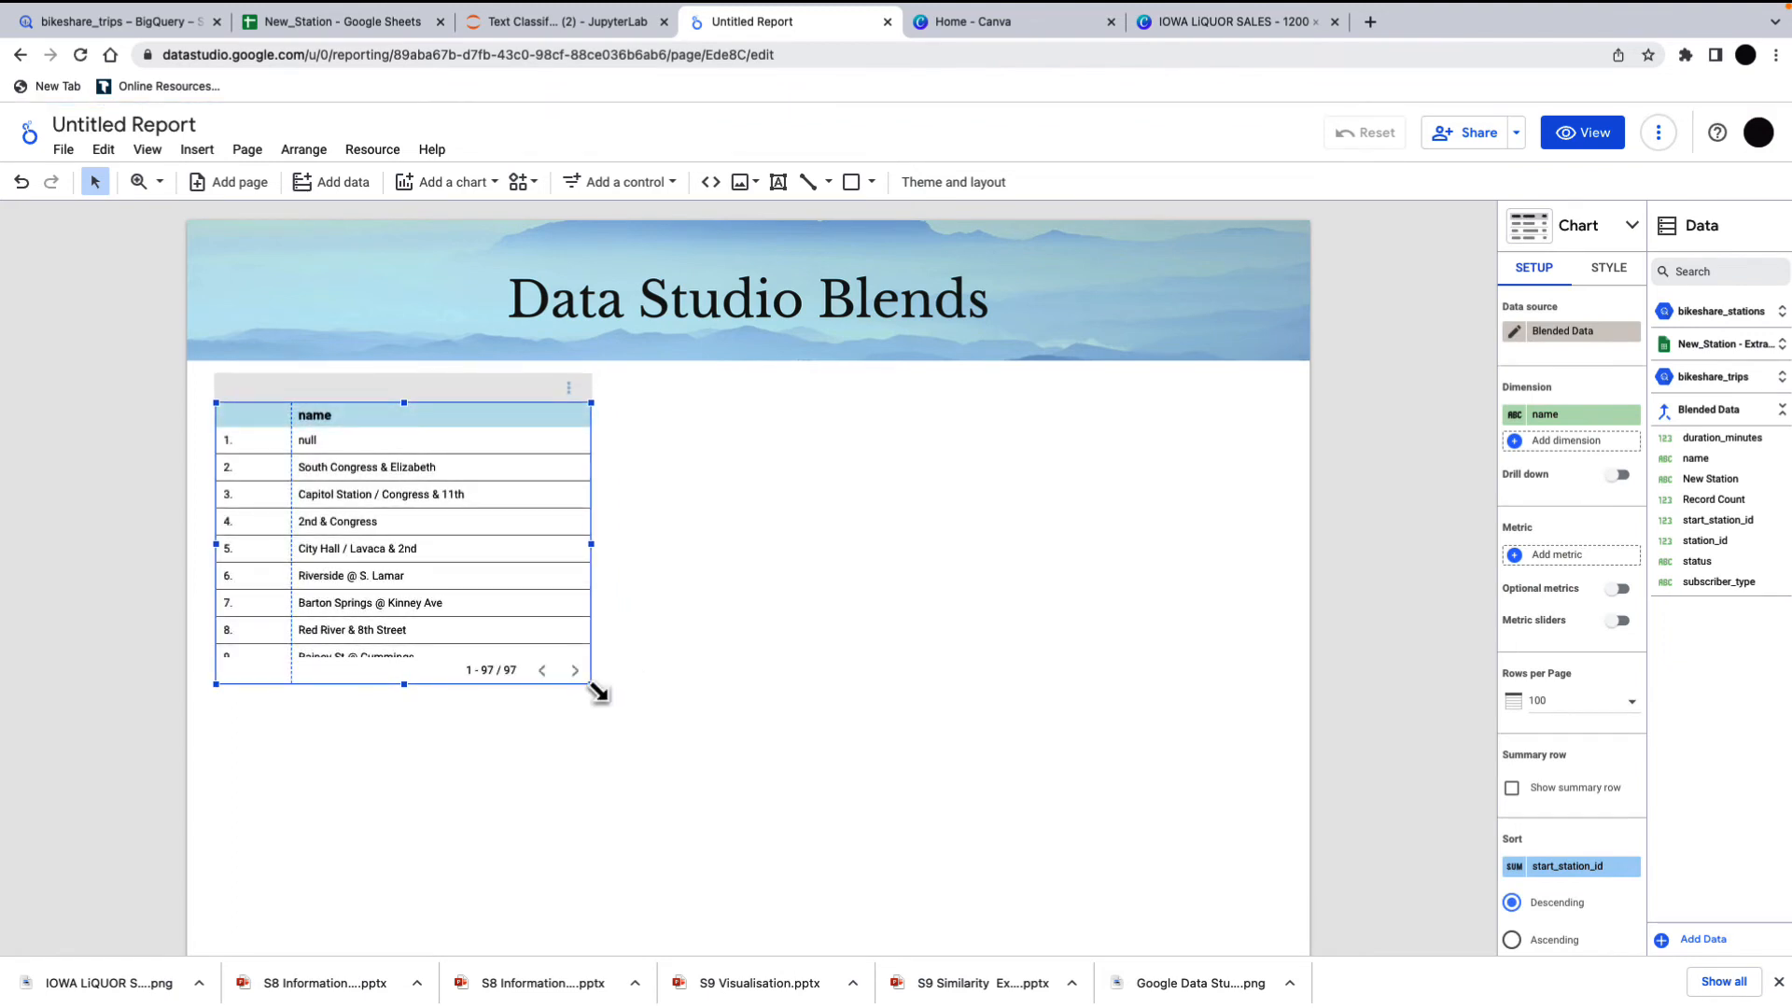
pyautogui.moveTo(597, 694); pyautogui.dragTo(1010, 795)
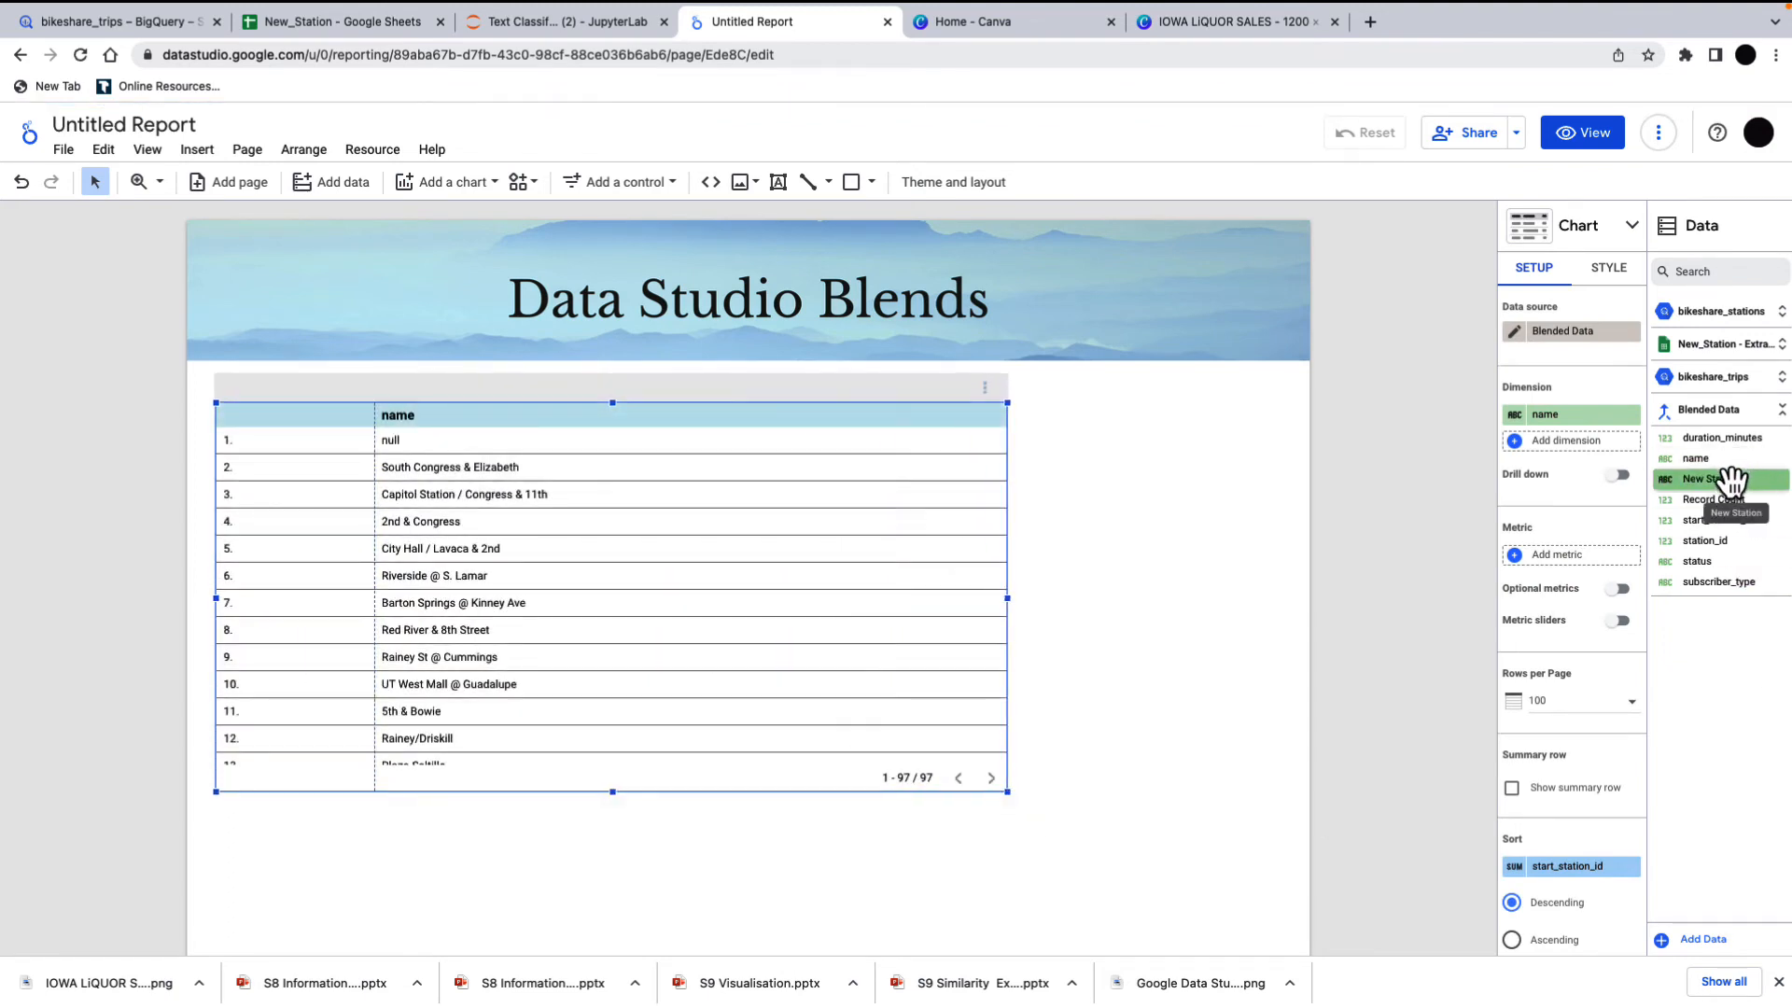
# - Add status, New Station and subscriber_type as dimensions and Record Count as metric to the blended table, and fit its columns to the data
pyautogui.moveTo(1704, 561); pyautogui.dragTo(1602, 464)
pyautogui.moveTo(1741, 485); pyautogui.dragTo(1612, 485)
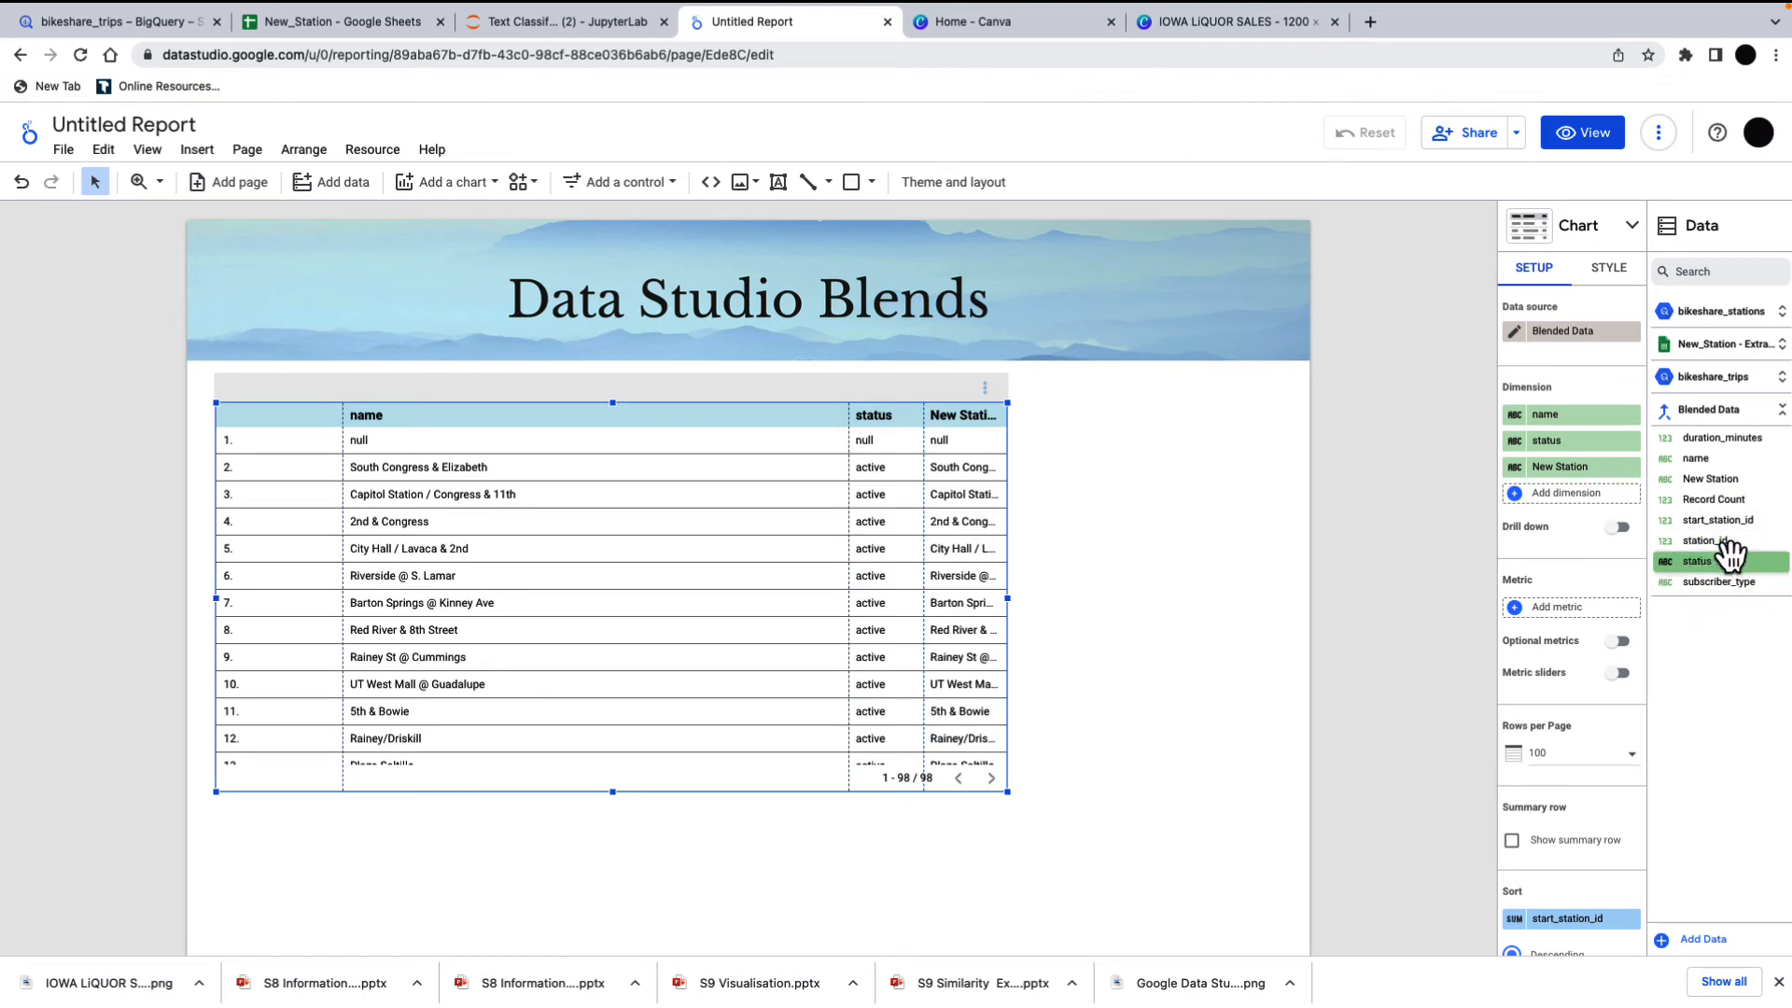
pyautogui.moveTo(1725, 581); pyautogui.dragTo(1584, 509)
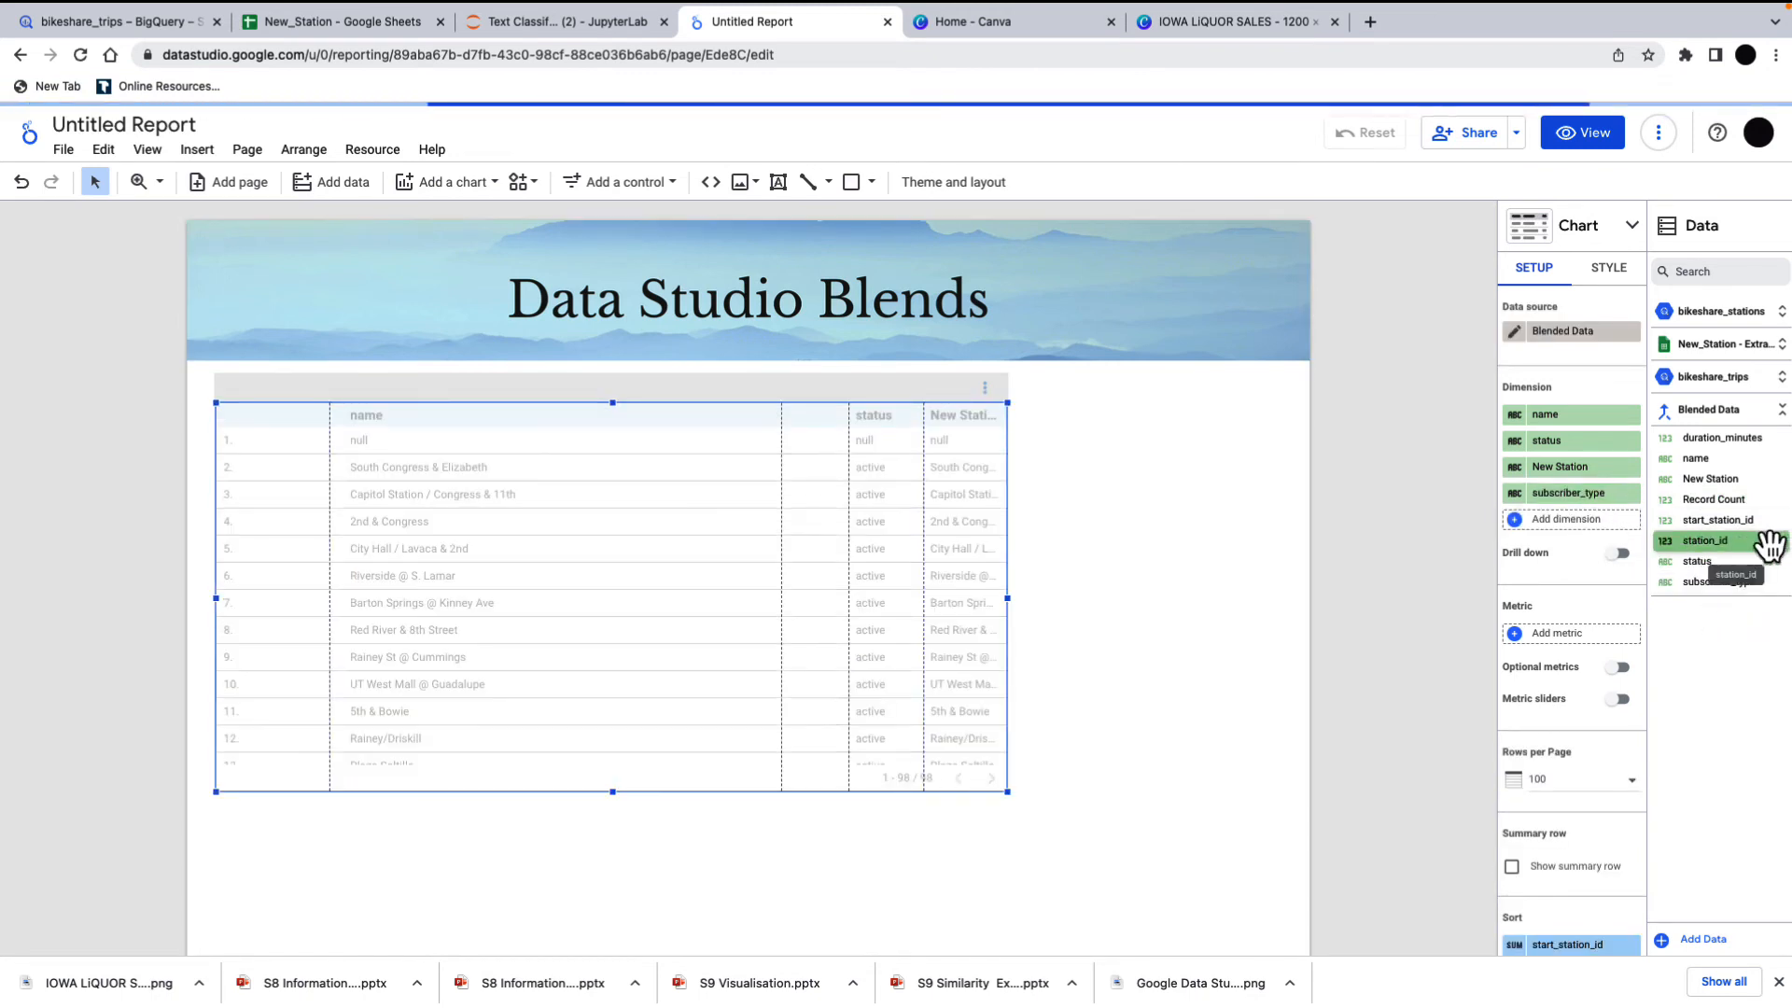
pyautogui.moveTo(1722, 501); pyautogui.dragTo(1577, 633)
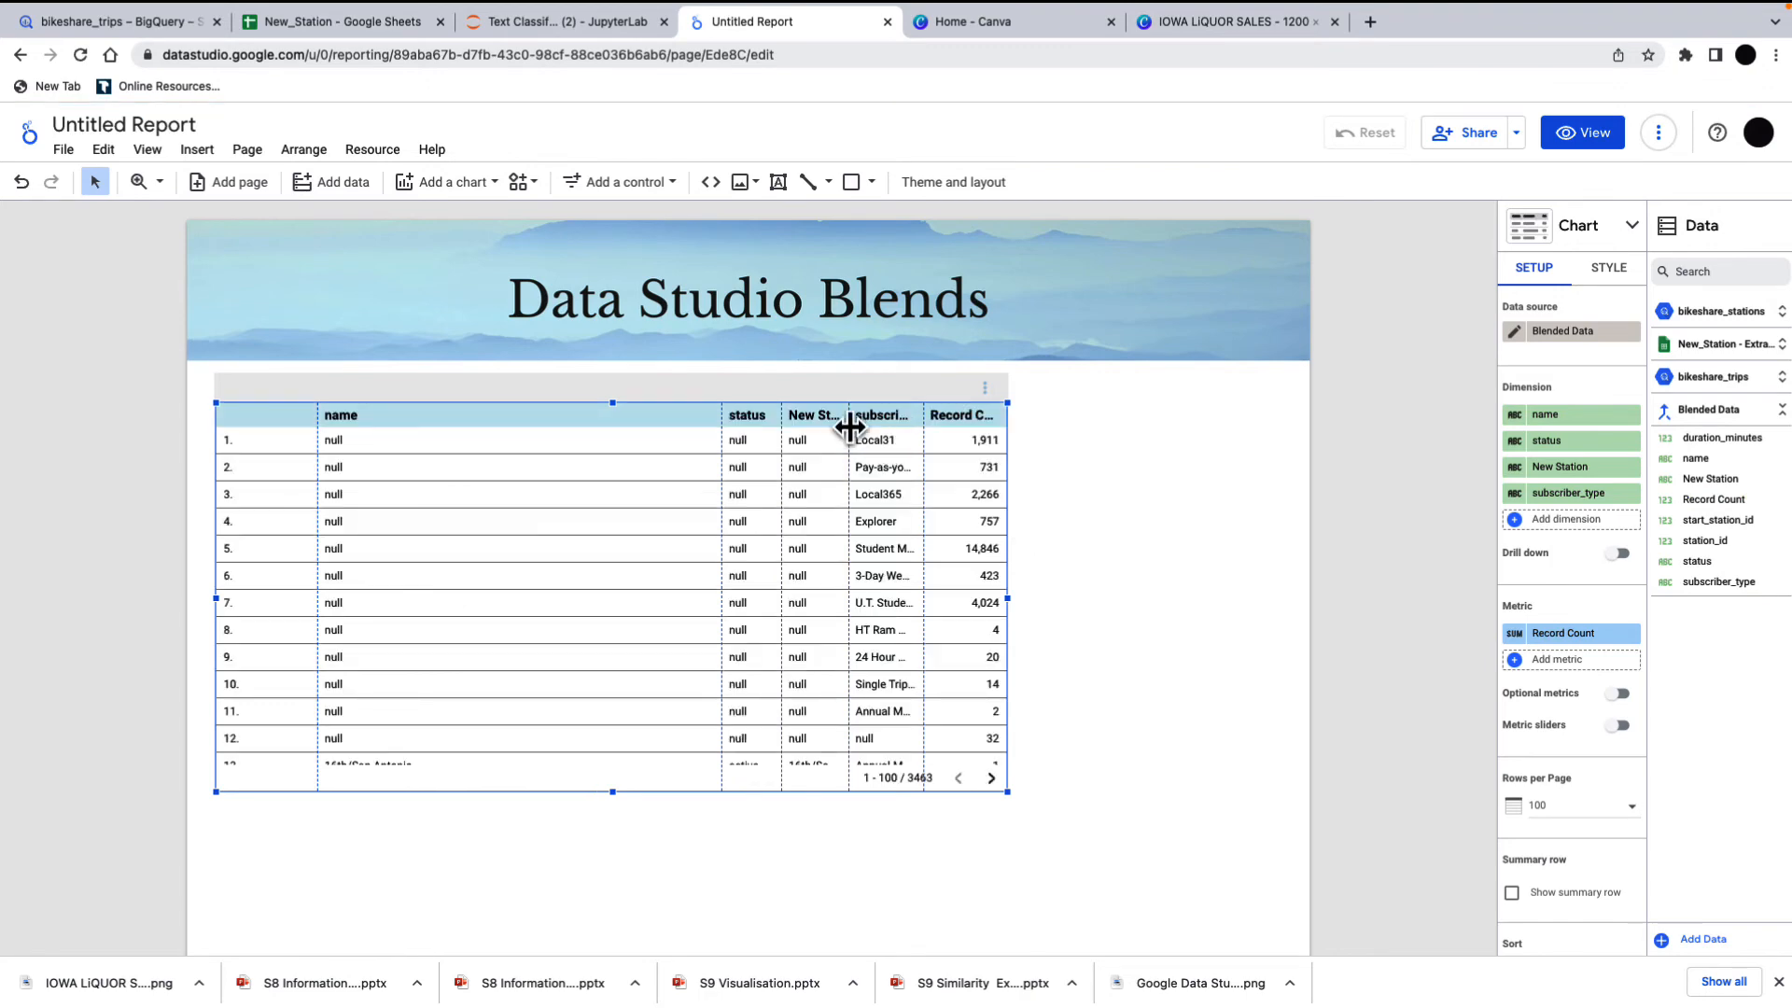
pyautogui.doubleClick(847, 436)
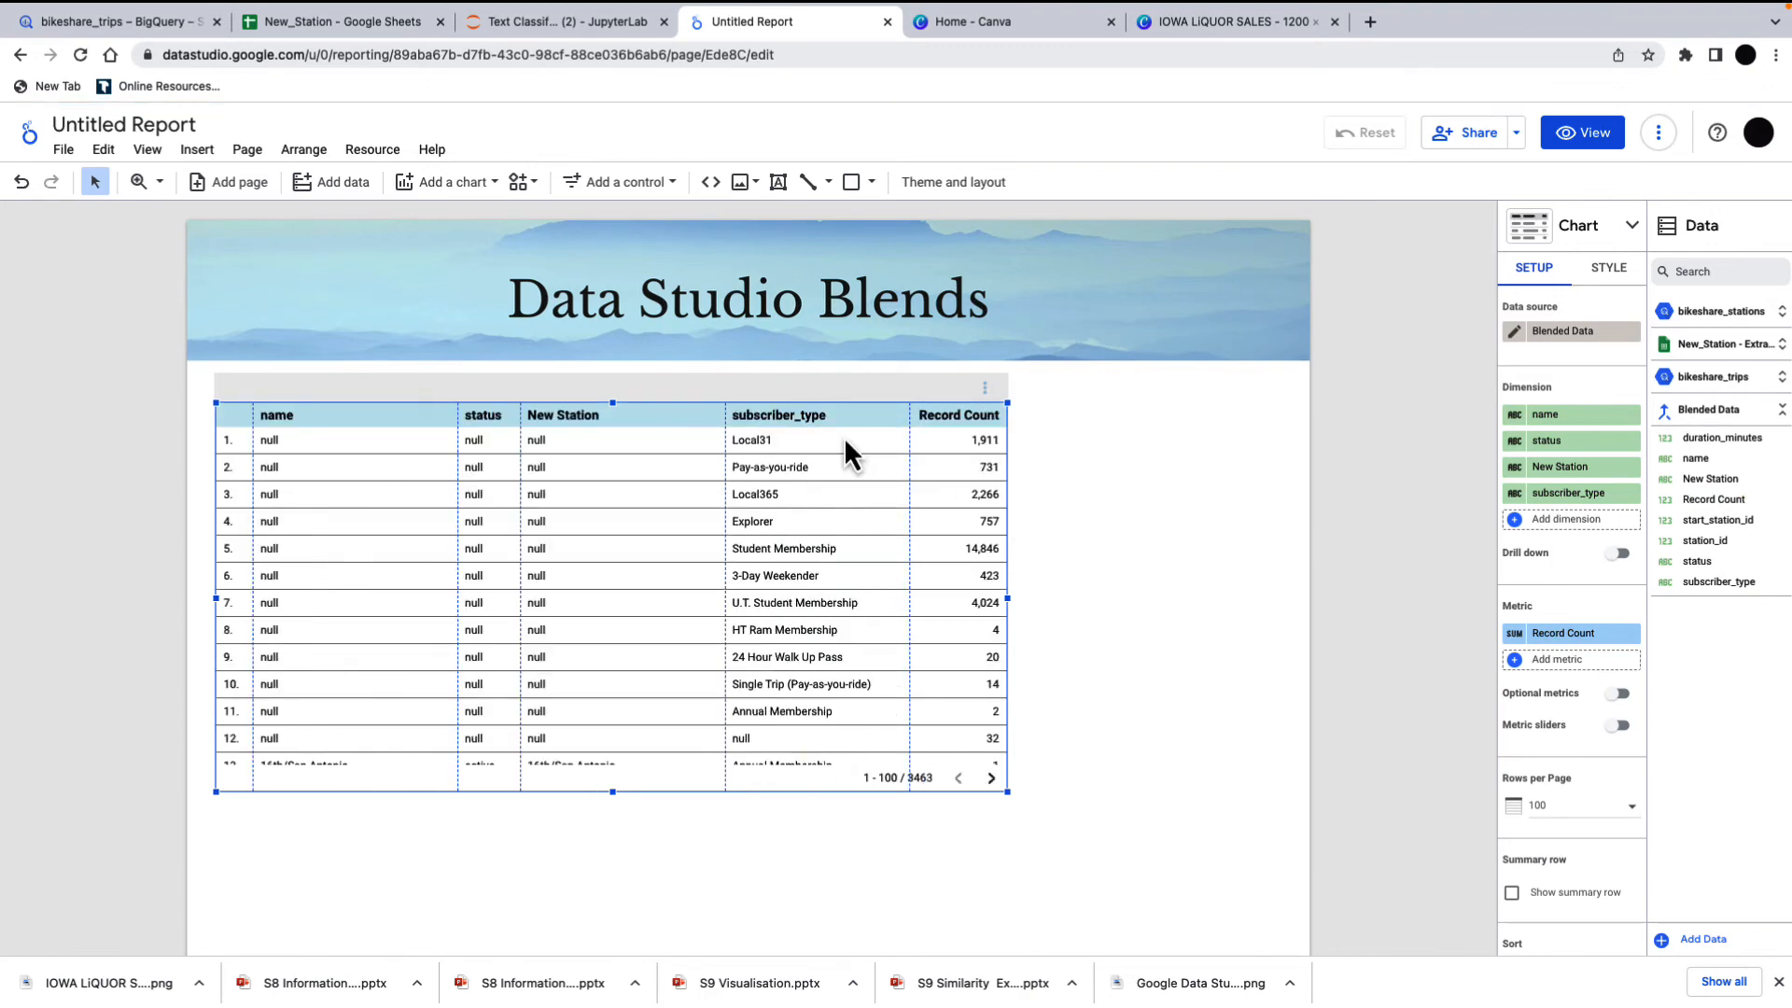
# - Sort the blended table by status in descending order and enlarge it to nearly the full page width
pyautogui.click(485, 422)
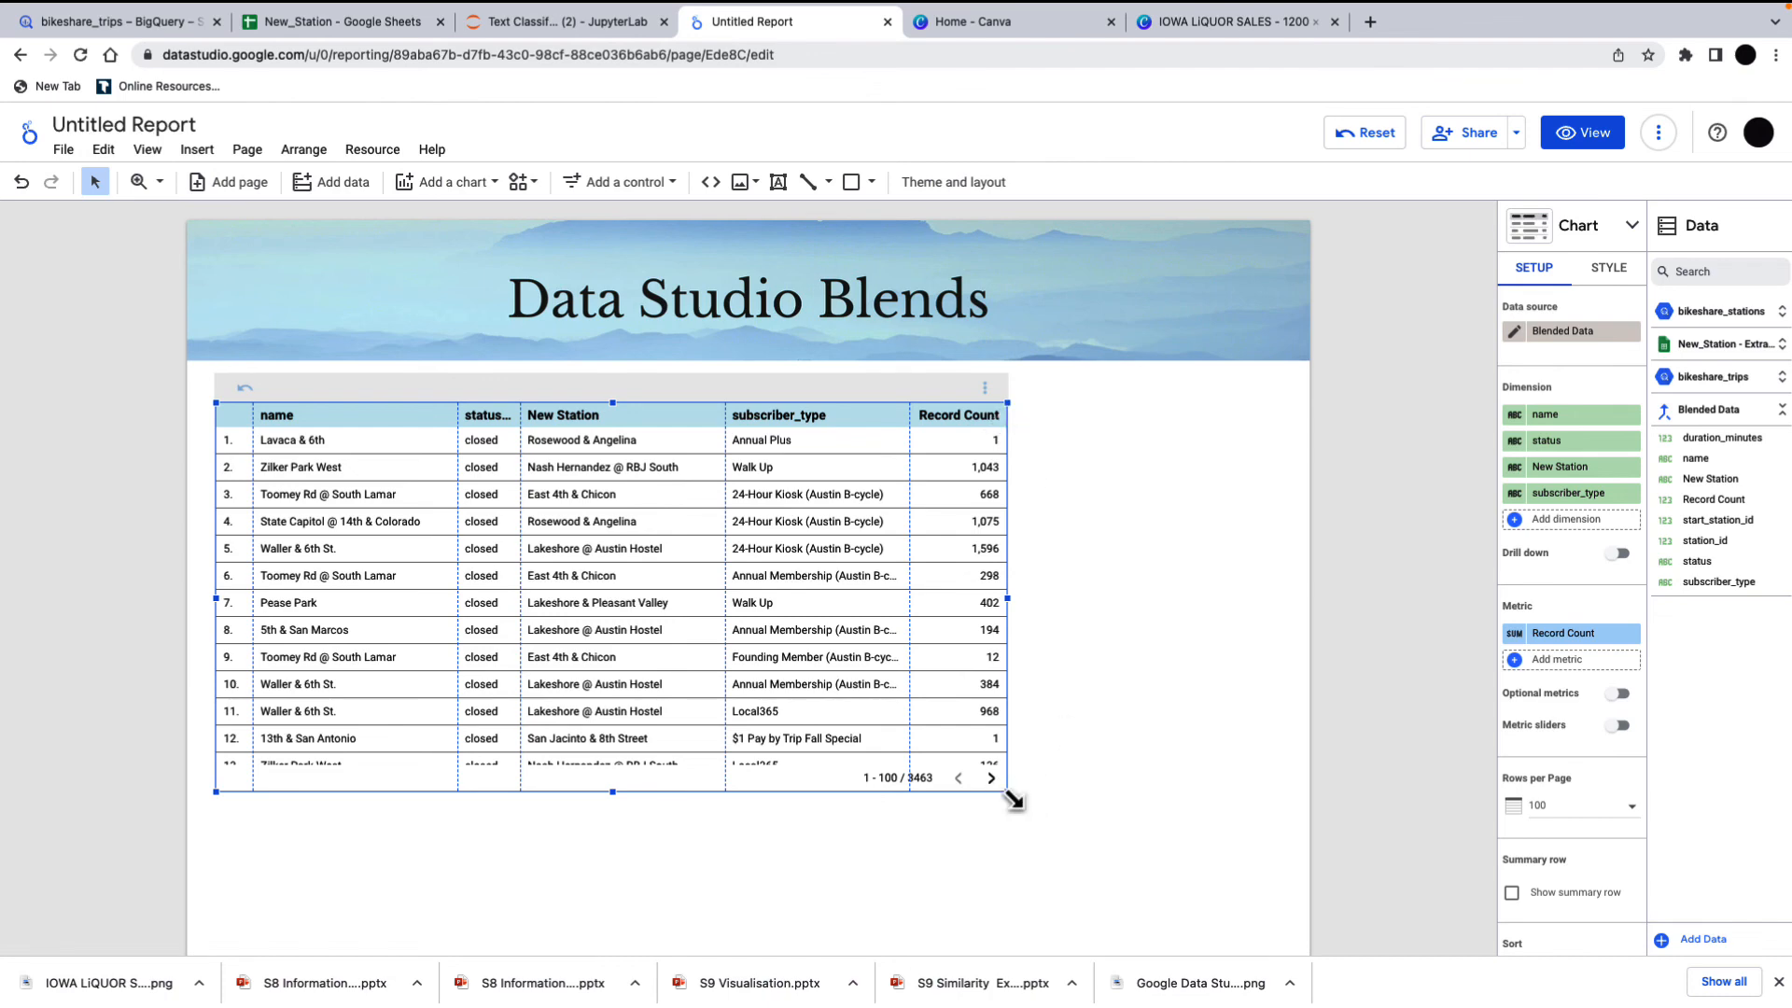
pyautogui.moveTo(1010, 794); pyautogui.dragTo(1279, 860)
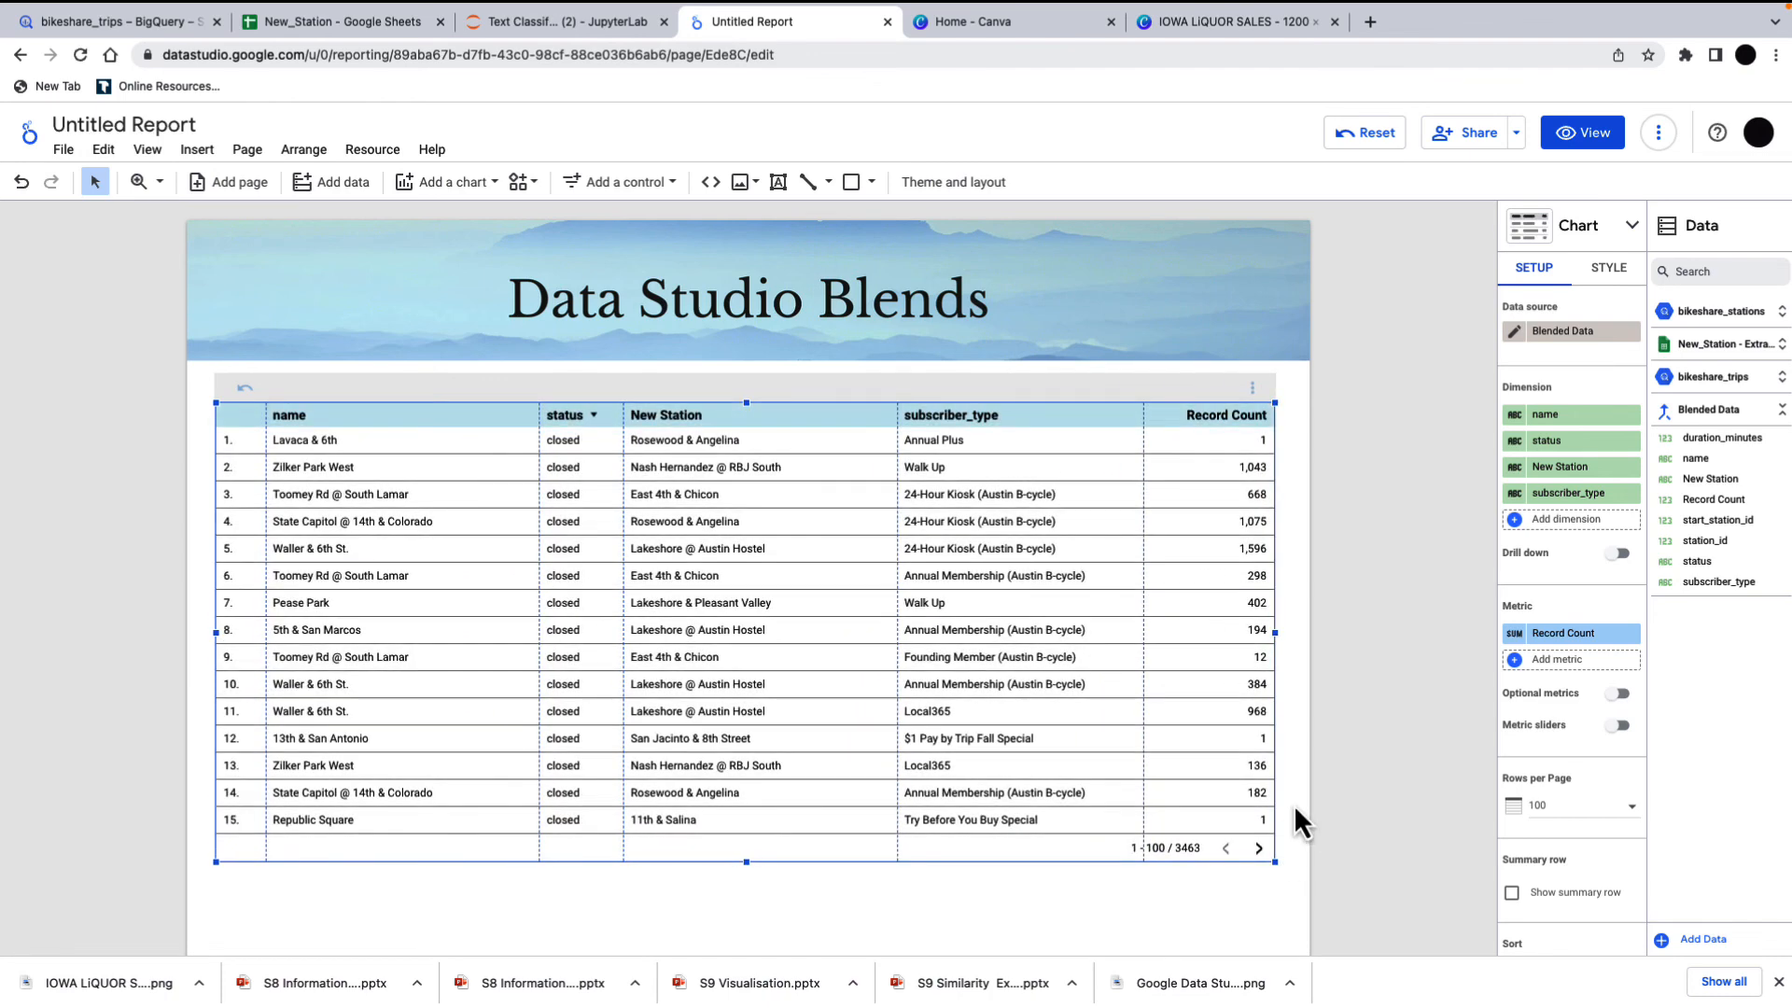